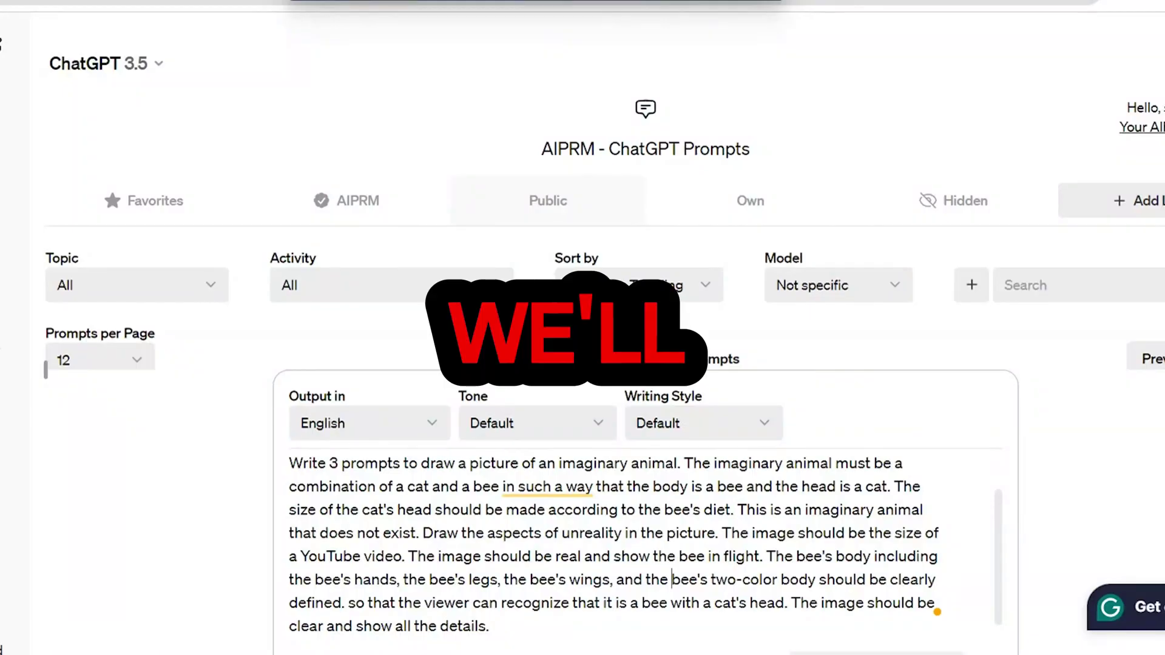
# Submit the request for three cat-bee image prompts and copy the description of the third prompt, "Catnabee: The Flight of Imagination".
pyautogui.press('Return')
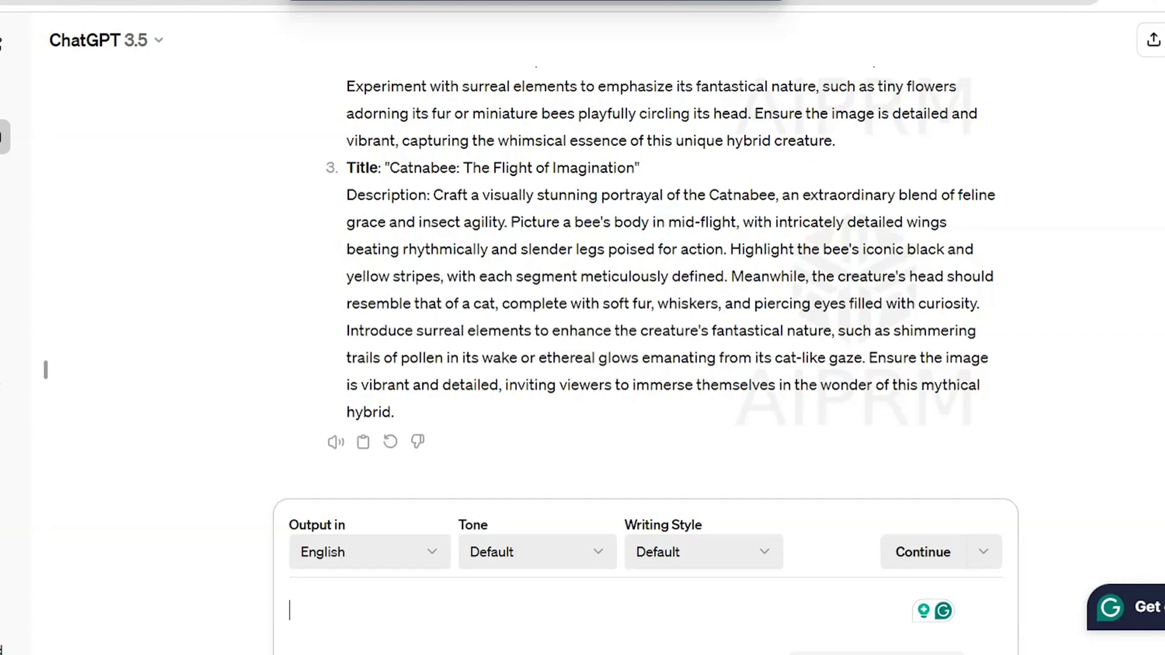
pyautogui.moveTo(441, 414); pyautogui.dragTo(346, 193)
pyautogui.rightClick(425, 225)
pyautogui.click(480, 248)
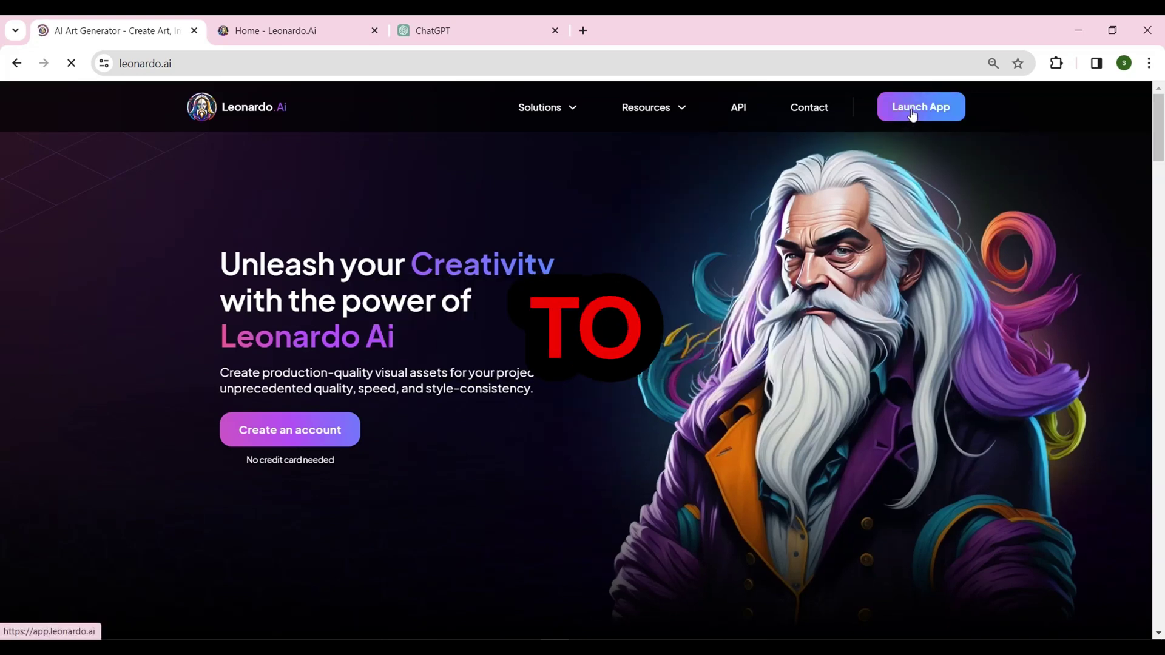
# Switch to Leonardo.Ai, launch Image Generation, and generate one image from the copied Catnabee prompt.
pyautogui.click(912, 111)
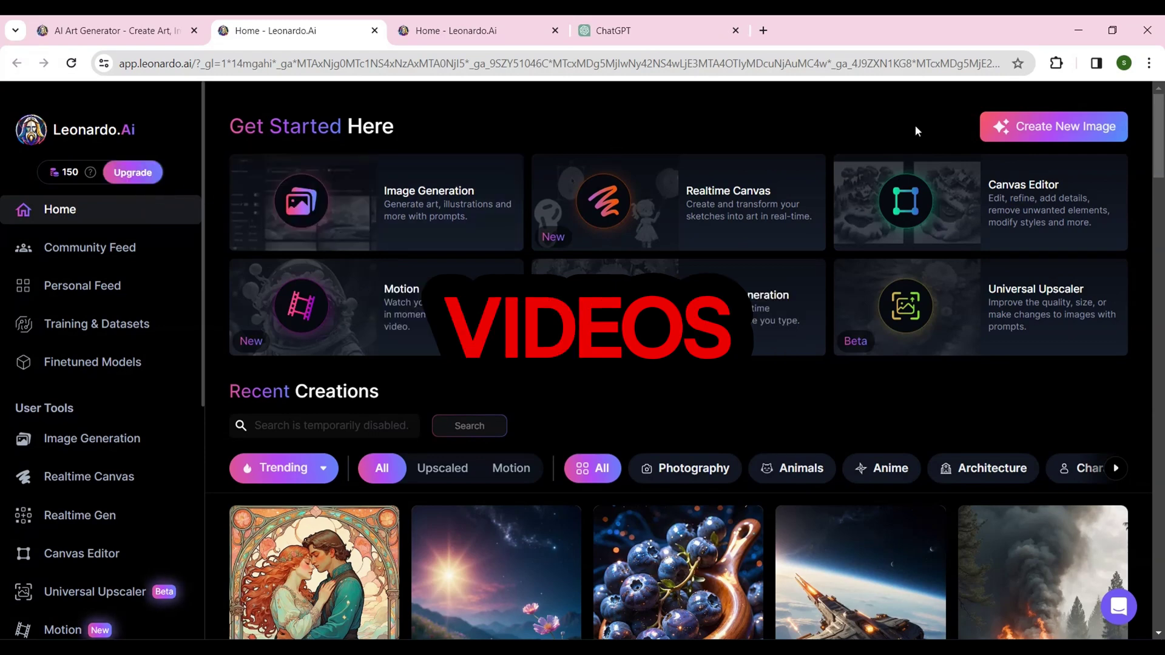
pyautogui.click(429, 218)
pyautogui.rightClick(432, 177)
pyautogui.press('Escape')
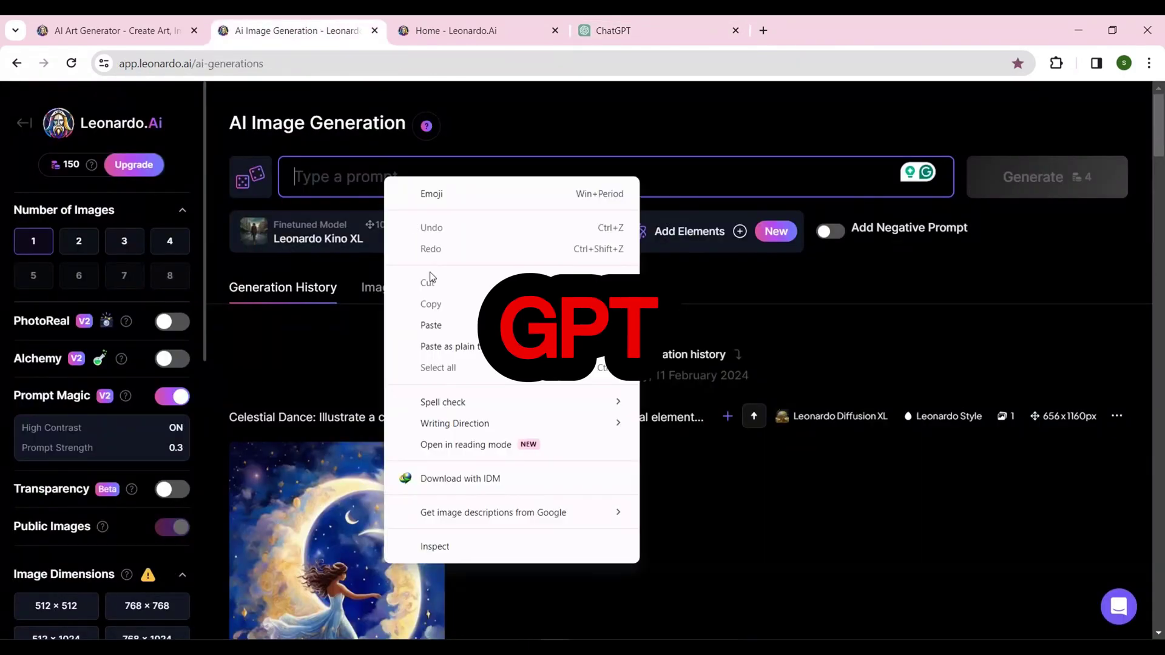
pyautogui.click(431, 325)
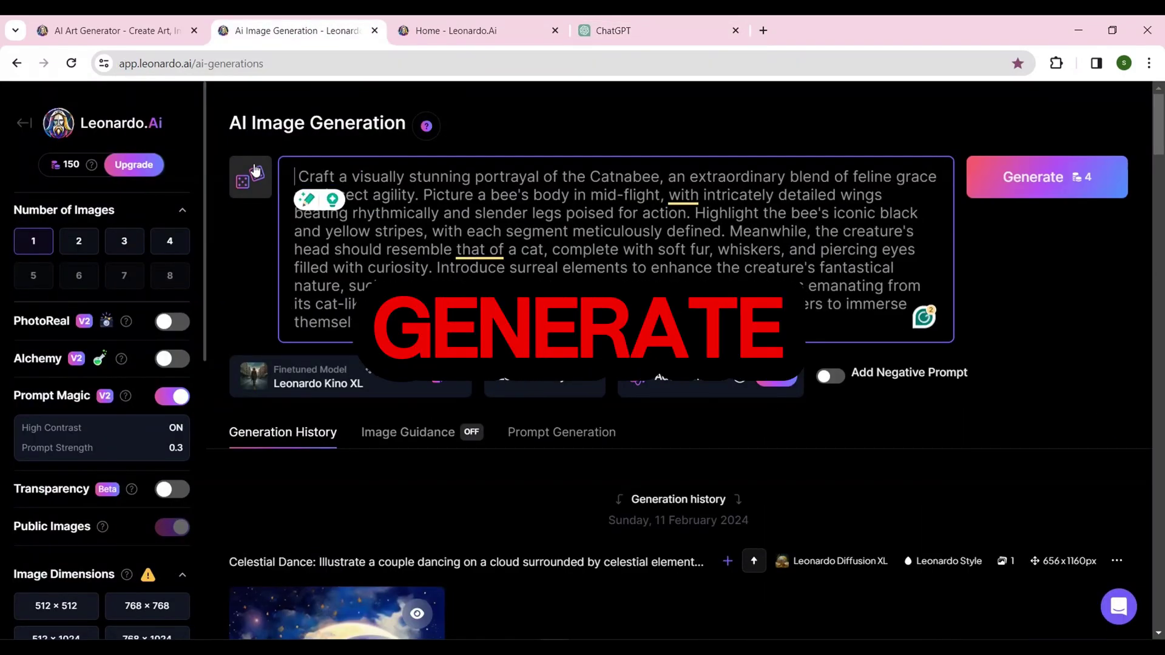
pyautogui.click(1005, 185)
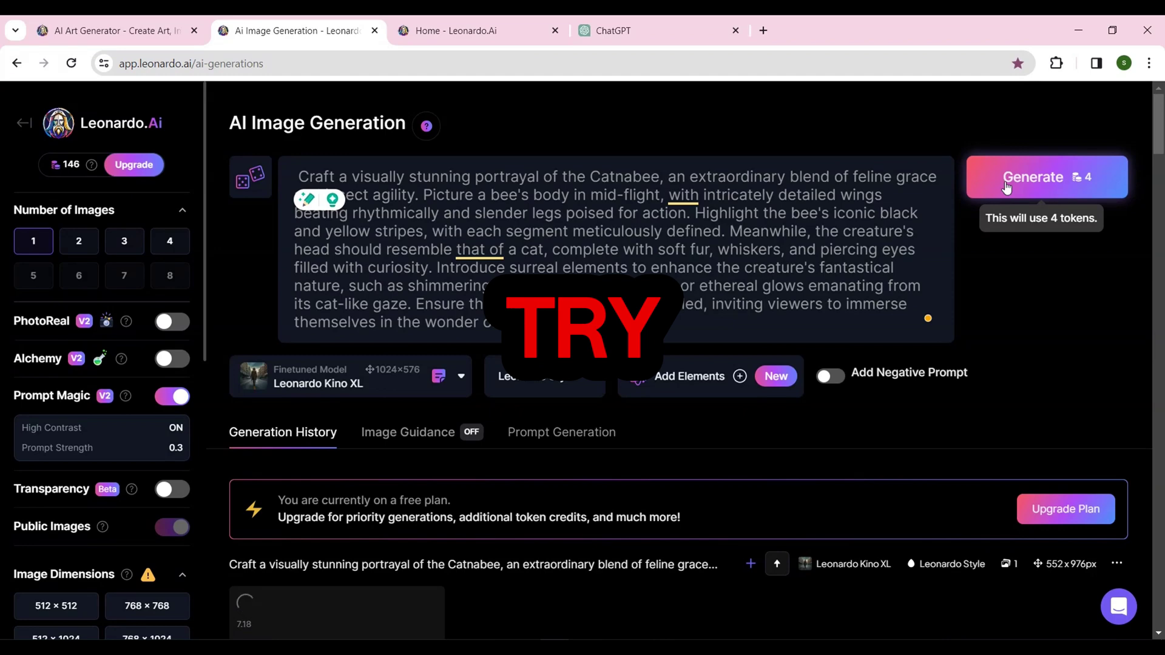
pyautogui.scroll(-6, 1004, 322)
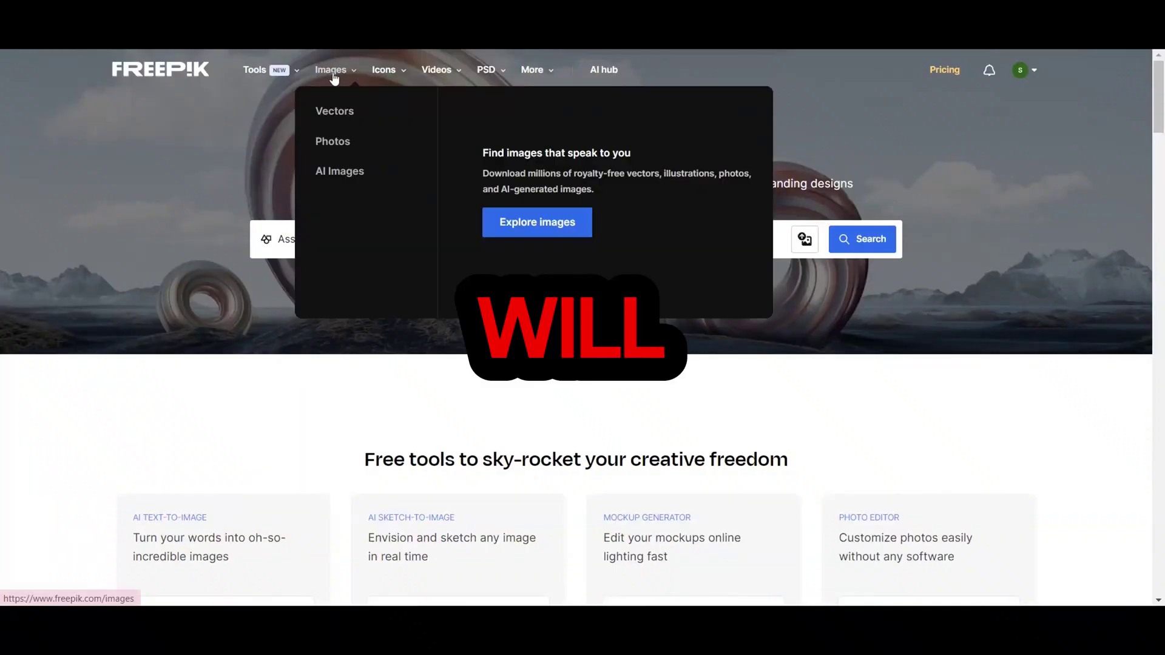
# Switch to Freepik, search for "bee" images, and limit the results to photos.
pyautogui.click(521, 223)
pyautogui.write('bee')
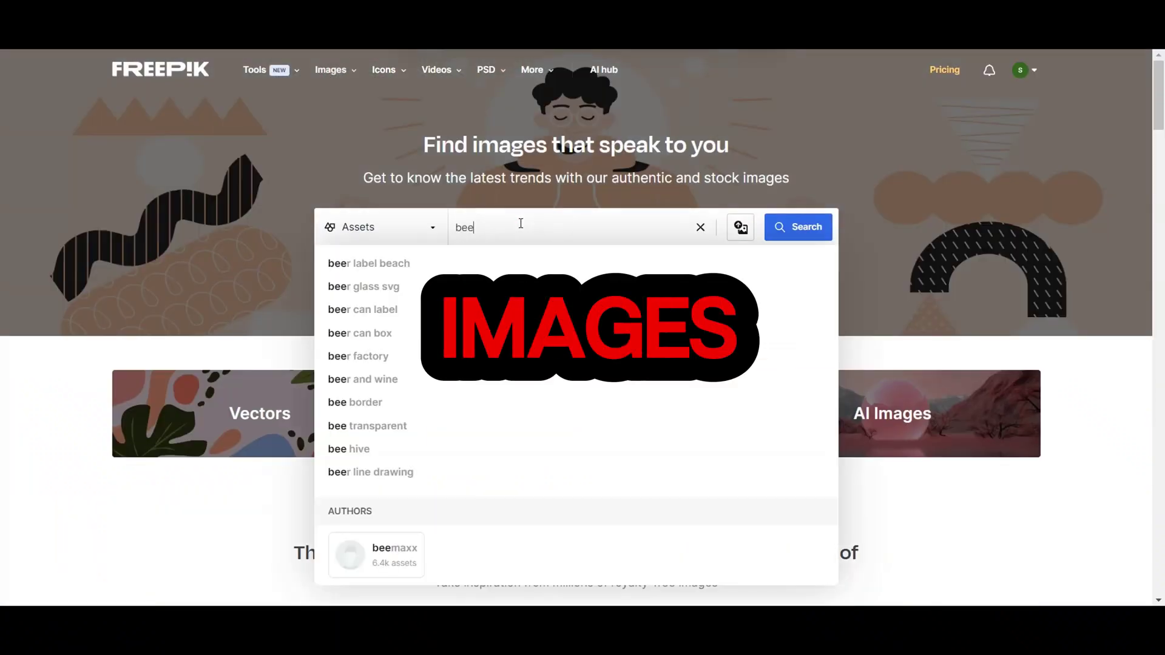
pyautogui.click(798, 226)
pyautogui.click(282, 299)
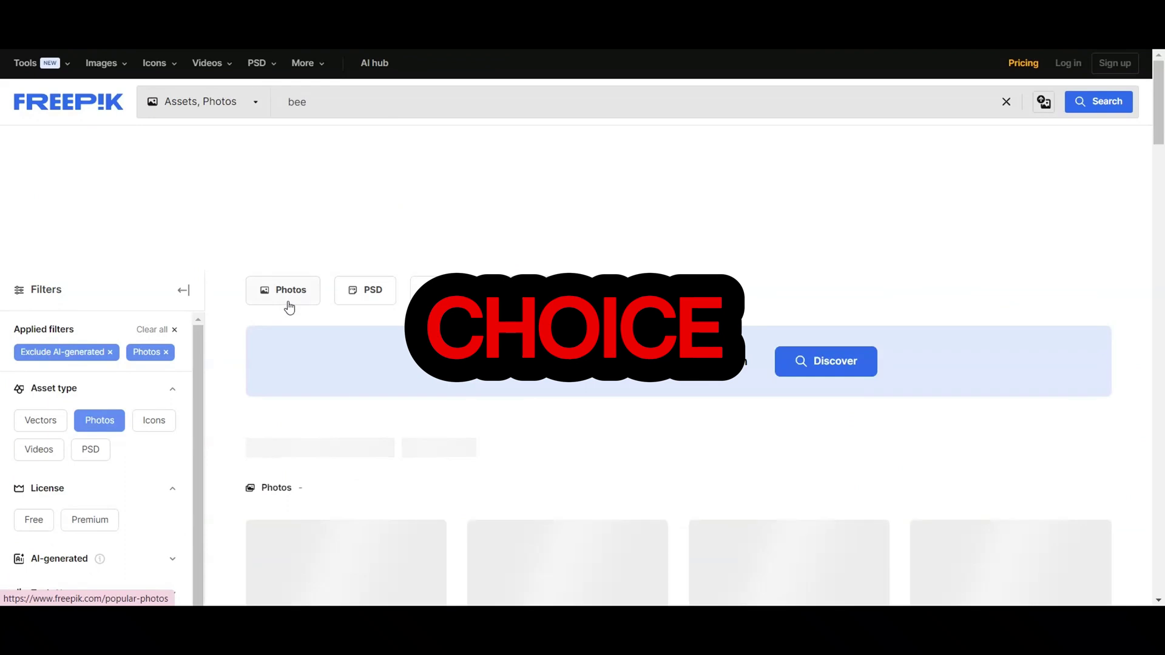
pyautogui.scroll(-3, 622, 403)
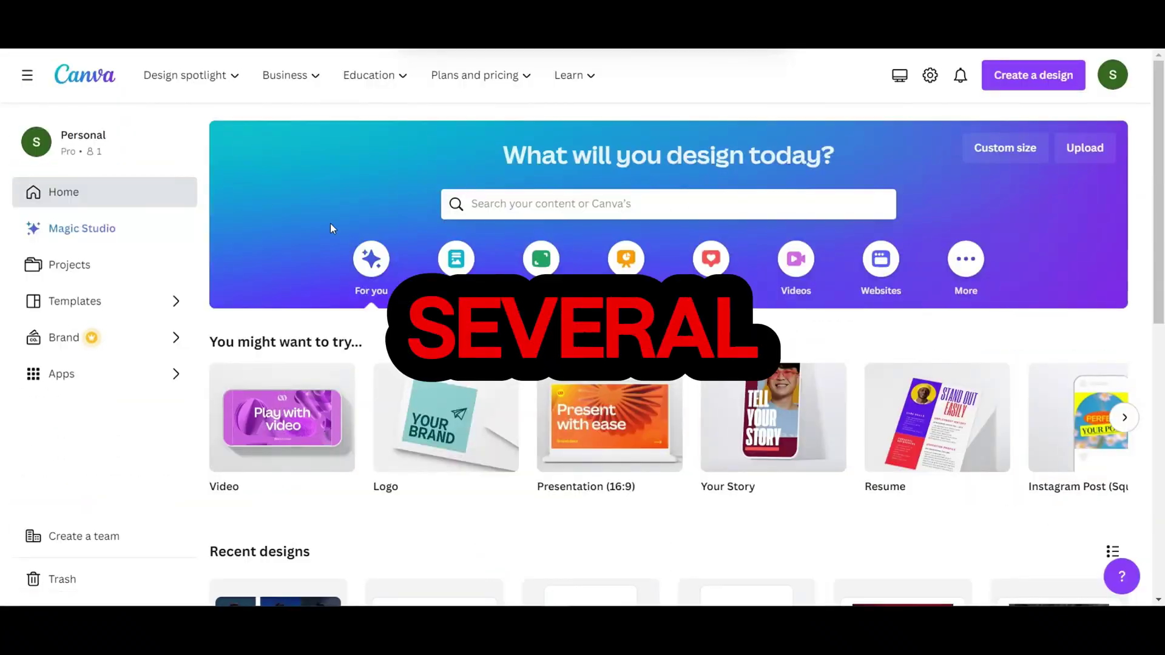
# Switch to Canva, search for "cat", and browse the matching photos.
pyautogui.click(523, 202)
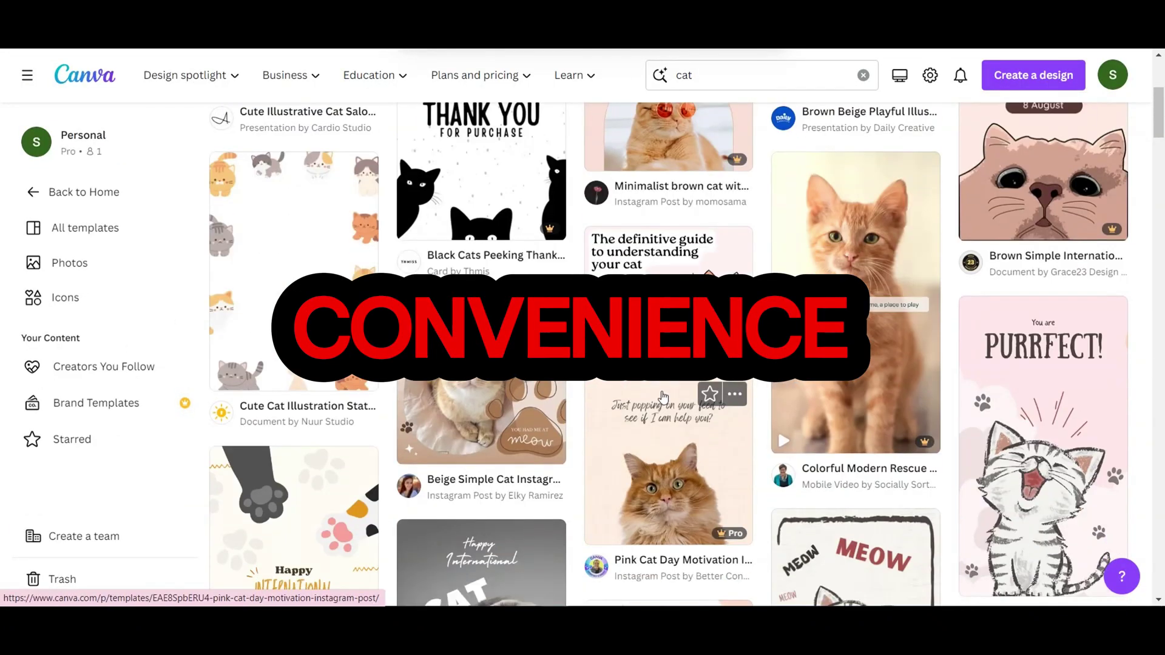
pyautogui.click(63, 266)
pyautogui.scroll(-3, 422, 291)
pyautogui.click(716, 75)
pyautogui.write('ca')
pyautogui.write('t')
pyautogui.press('Return')
pyautogui.scroll(-7, 753, 438)
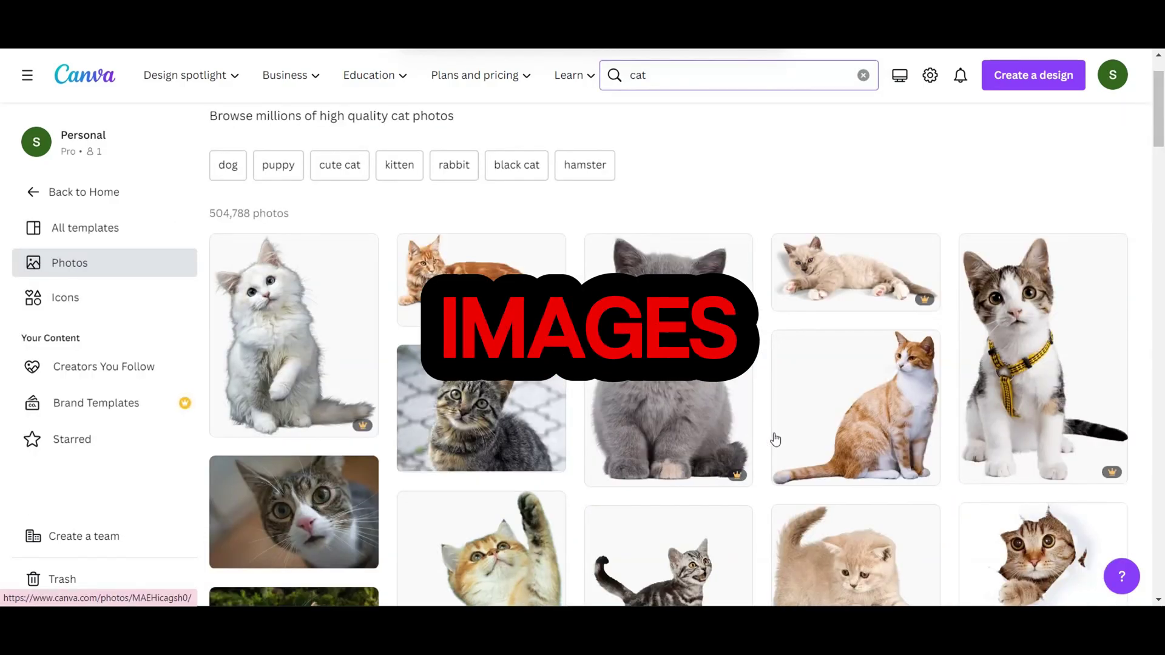
pyautogui.scroll(-15, 789, 425)
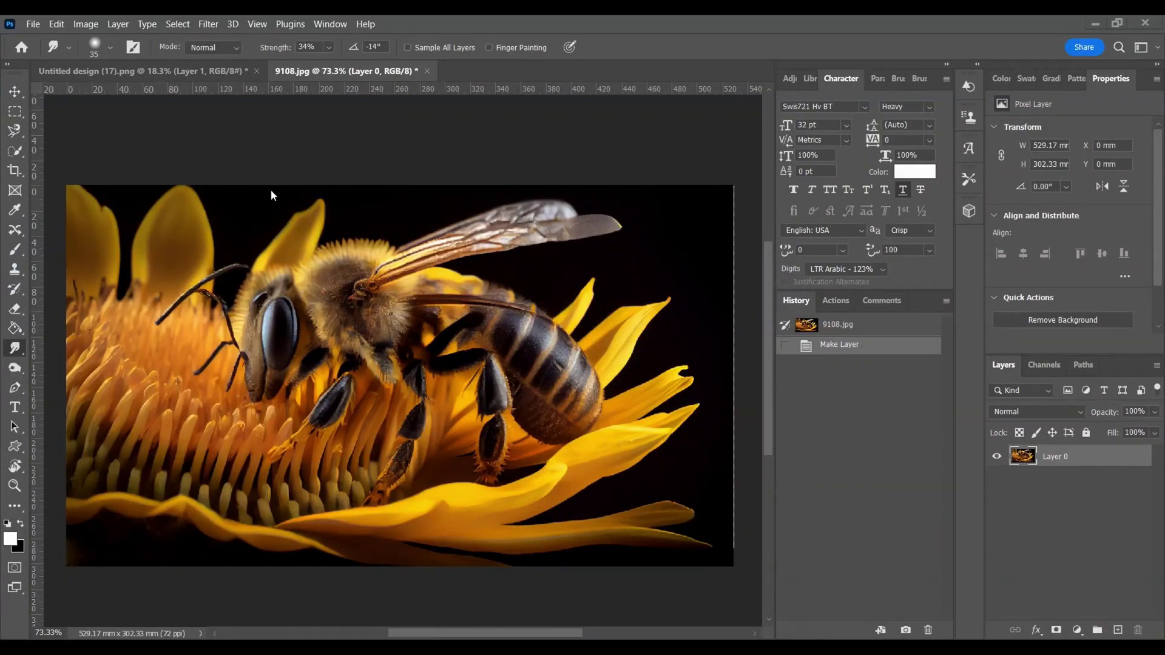
# Switch to Photoshop and select the bee's head in 9108.jpg with the Quick Selection tool.
pyautogui.click(191, 71)
pyautogui.click(343, 72)
pyautogui.click(14, 151)
pyautogui.scroll(4, 261, 334)
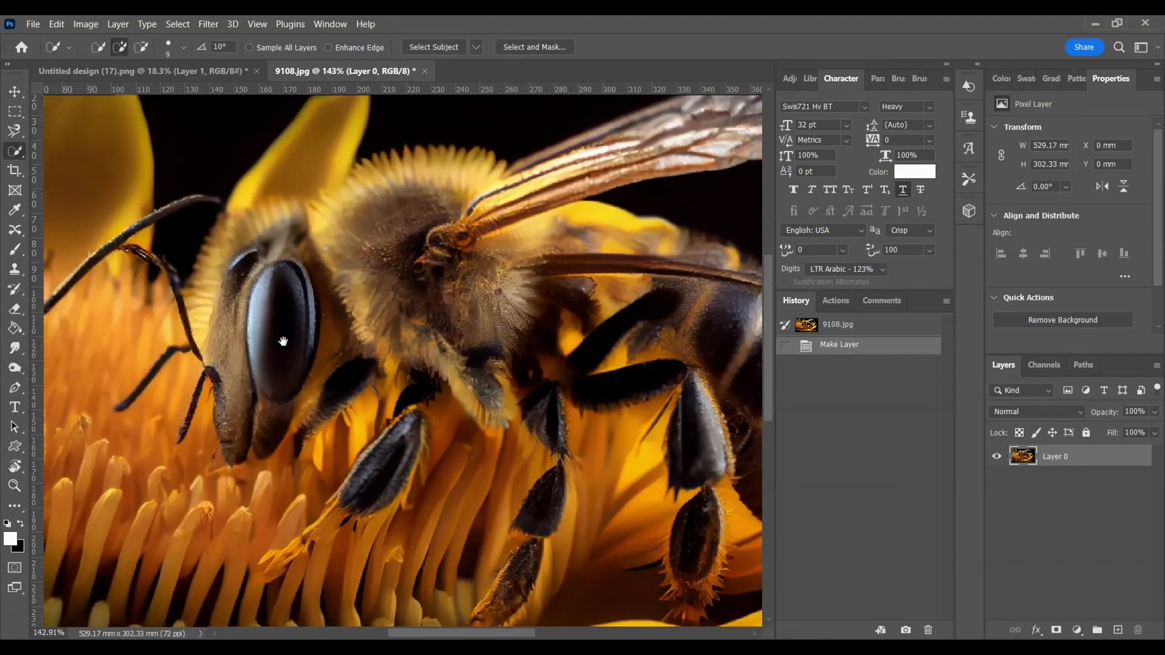
pyautogui.moveTo(280, 331); pyautogui.dragTo(316, 343)
pyautogui.click(304, 328)
pyautogui.click(338, 317)
pyautogui.click(273, 419)
pyautogui.click(348, 417)
# Add the bee's antennae and thin mouthparts to the head selection using a smaller Quick Selection brush.
pyautogui.scroll(6, 331, 440)
pyautogui.press('[')
pyautogui.press('[')
pyautogui.press('[')
pyautogui.press('[')
pyautogui.click(330, 476)
pyautogui.moveTo(331, 476); pyautogui.dragTo(546, 538)
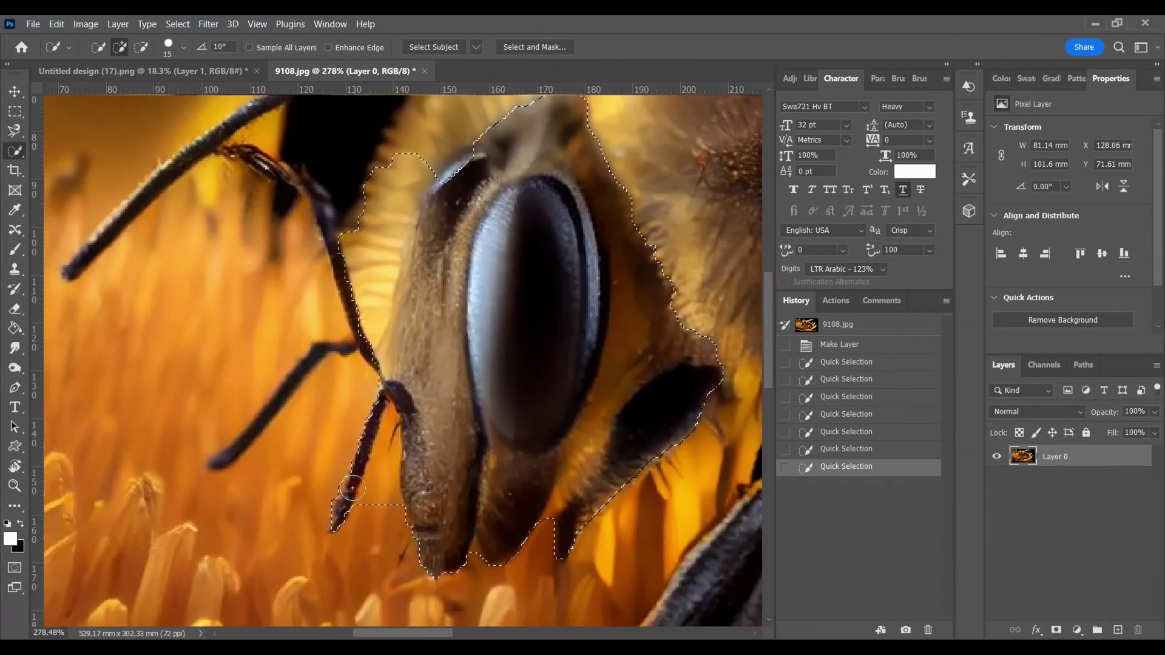
pyautogui.click(328, 355)
pyautogui.click(255, 422)
pyautogui.moveTo(172, 162); pyautogui.dragTo(281, 323)
pyautogui.click(281, 322)
pyautogui.scroll(-4, 199, 242)
pyautogui.scroll(4, 226, 348)
pyautogui.click(281, 239)
pyautogui.click(297, 237)
pyautogui.click(473, 513)
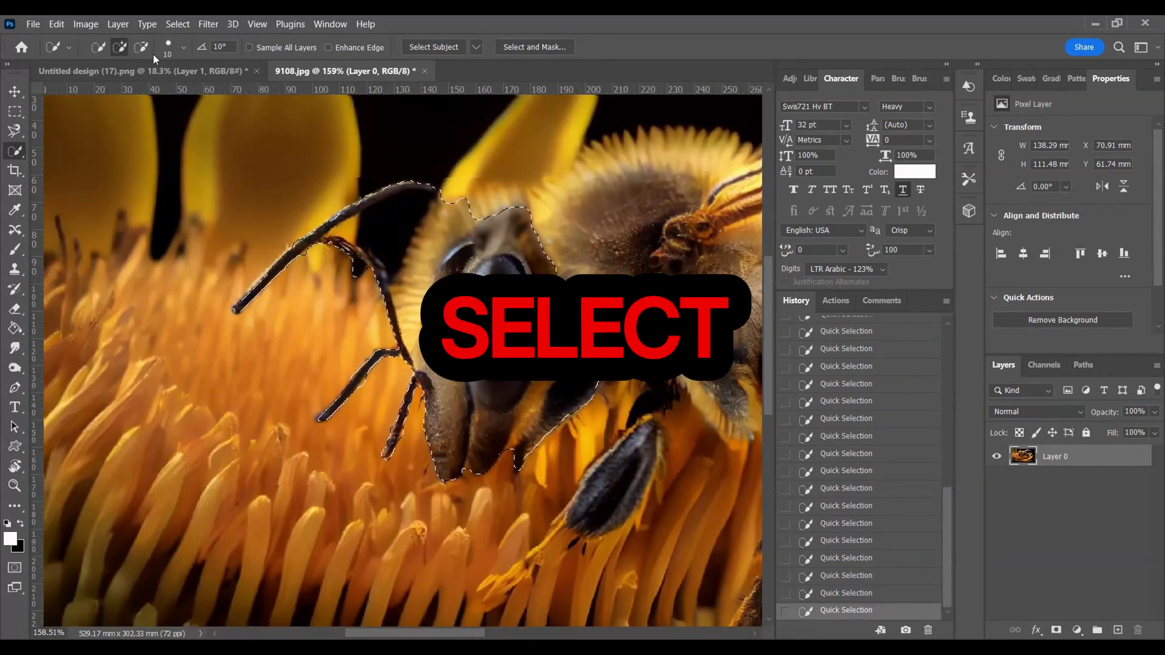
# Expand the bee head selection by 5 pixels.
pyautogui.click(177, 25)
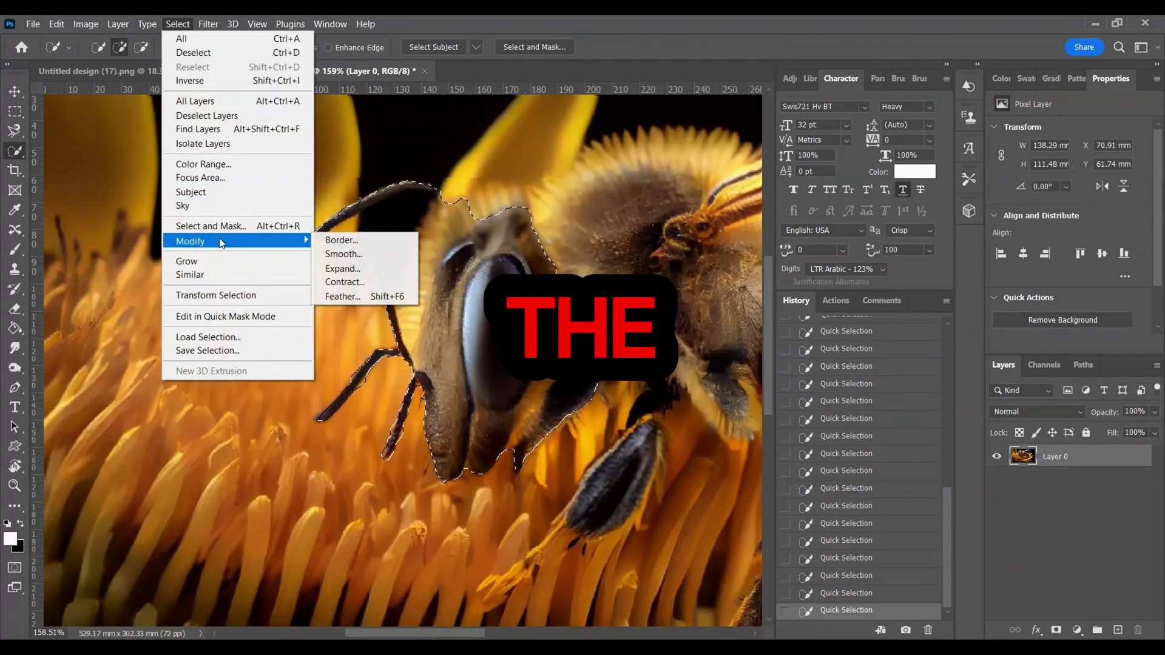
pyautogui.click(343, 268)
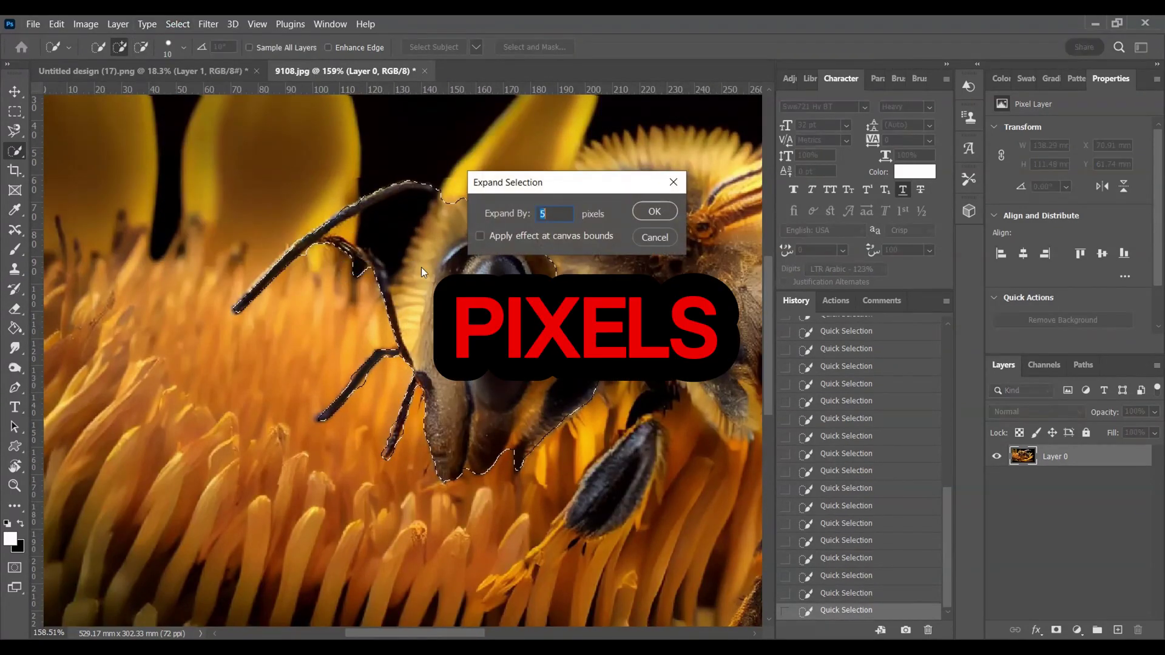
pyautogui.click(655, 212)
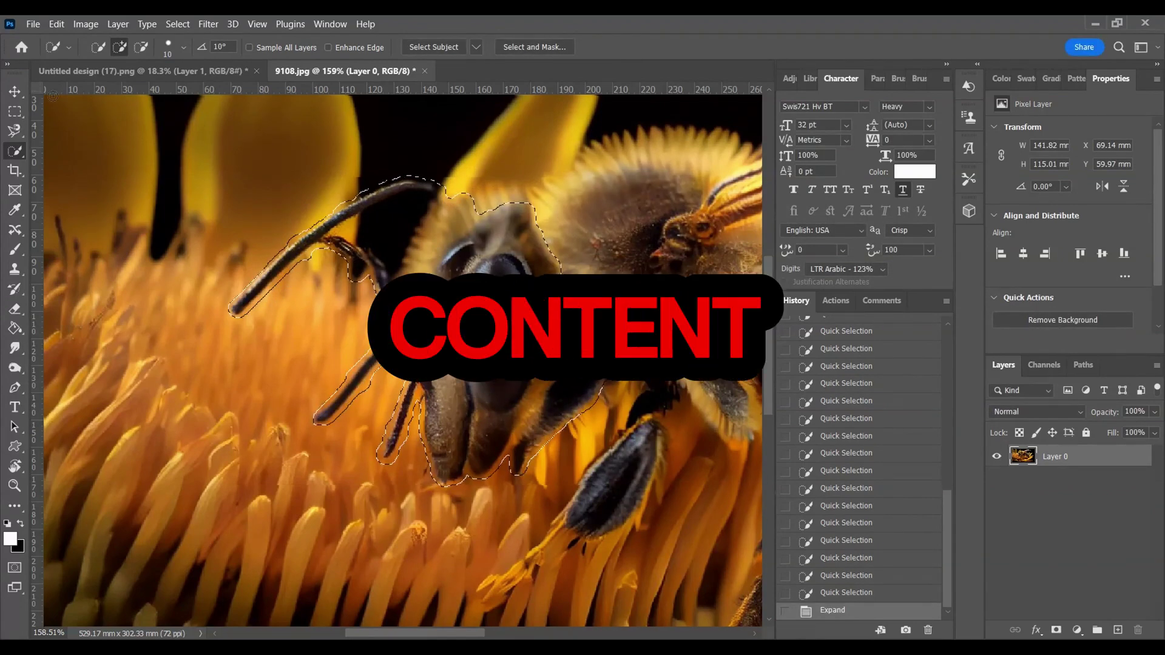
# Replace the selected bee head with the flower background using Content-Aware Fill output to a new layer, and deselect.
pyautogui.click(56, 24)
pyautogui.click(91, 275)
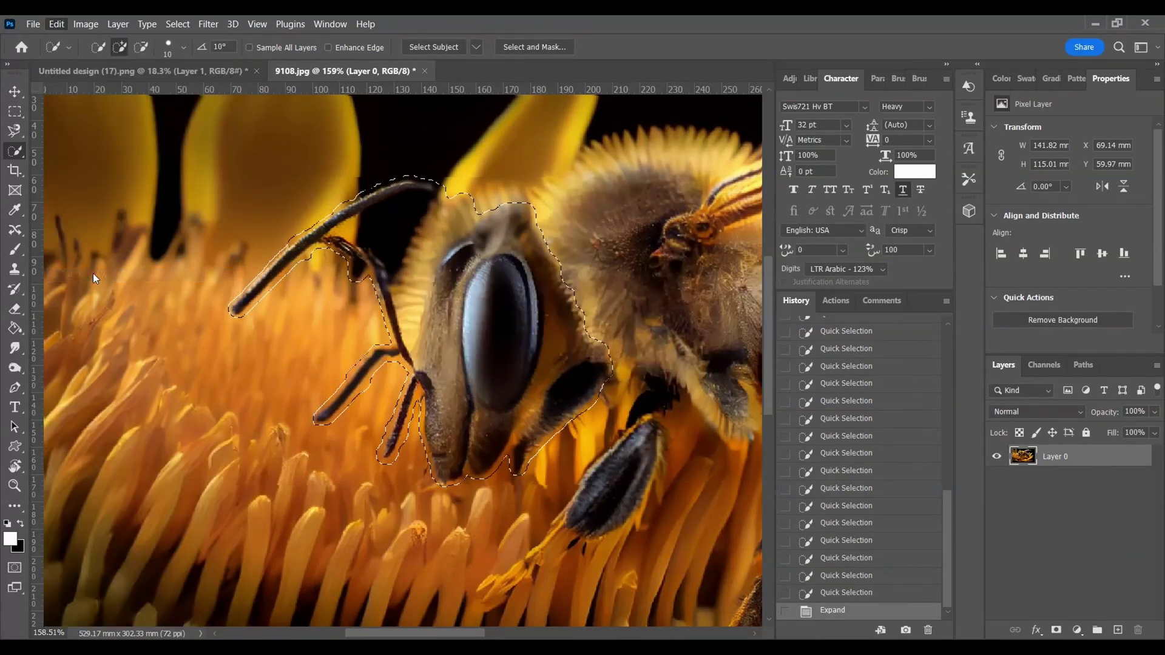
pyautogui.moveTo(702, 616); pyautogui.dragTo(763, 616)
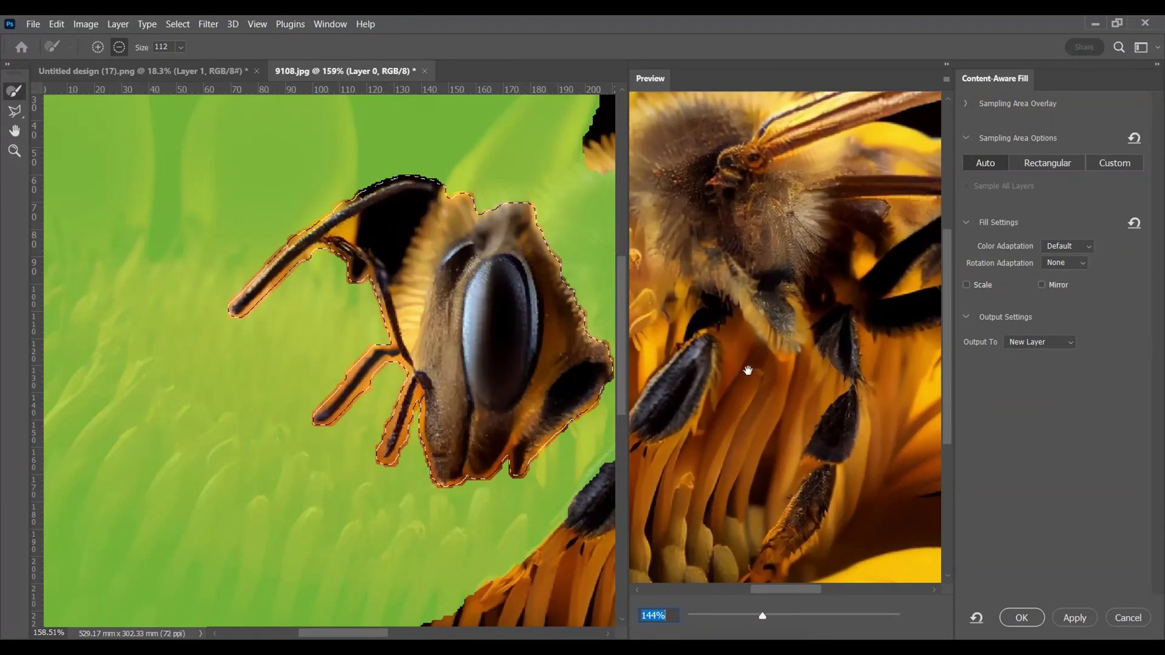
pyautogui.moveTo(748, 370); pyautogui.dragTo(923, 408)
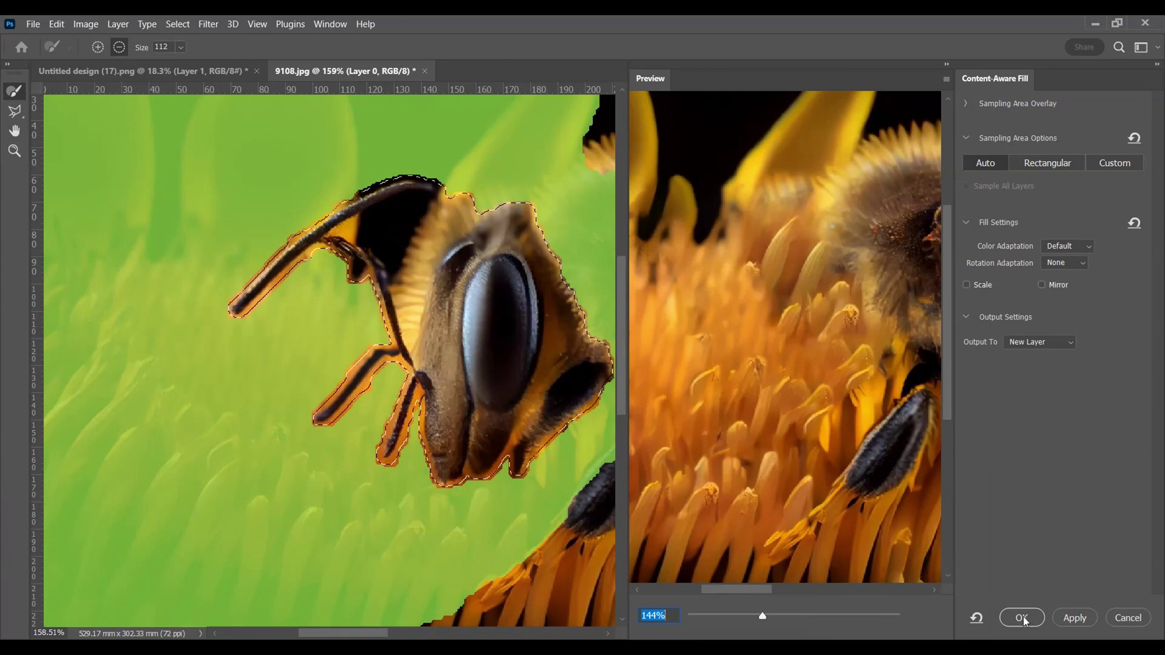
pyautogui.click(1075, 618)
pyautogui.click(1024, 618)
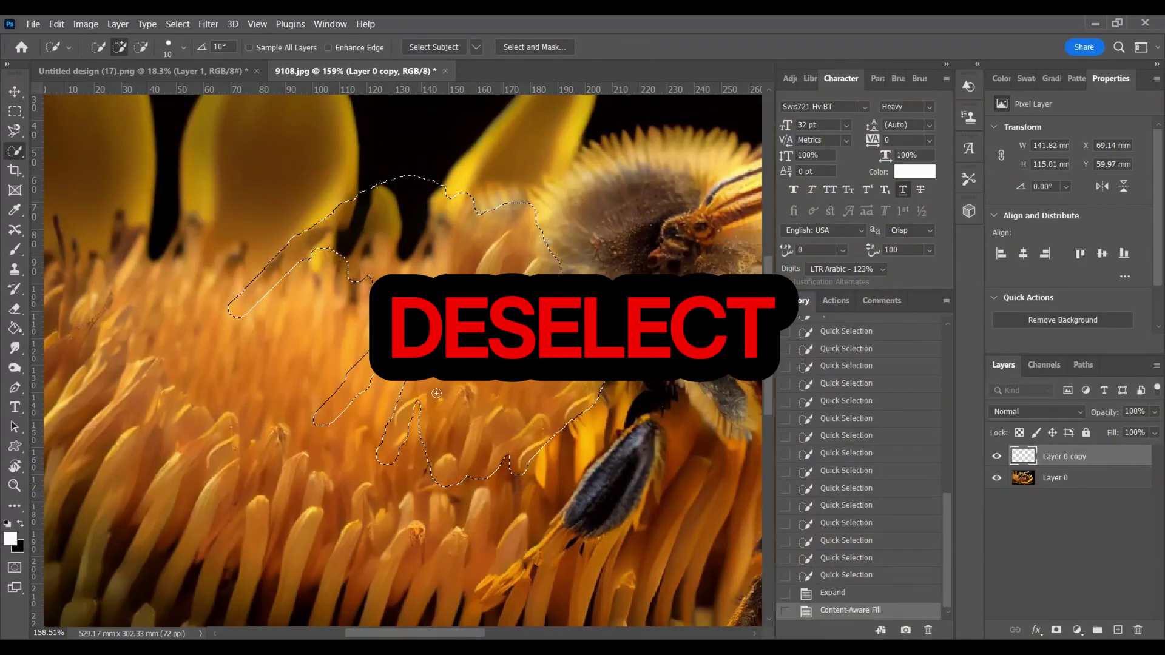
pyautogui.scroll(-1, 376, 384)
pyautogui.rightClick(351, 327)
pyautogui.click(376, 336)
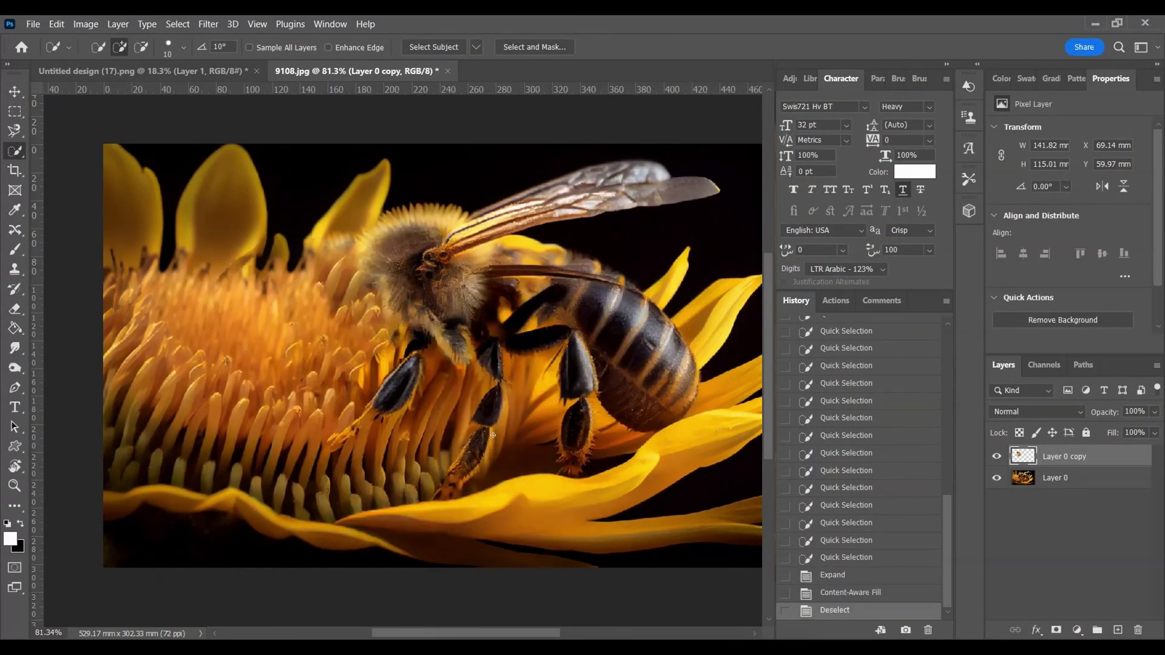
# Select the cat's head in the cat document with a 300-pixel Quick Selection brush and copy it to a new layer.
pyautogui.click(196, 74)
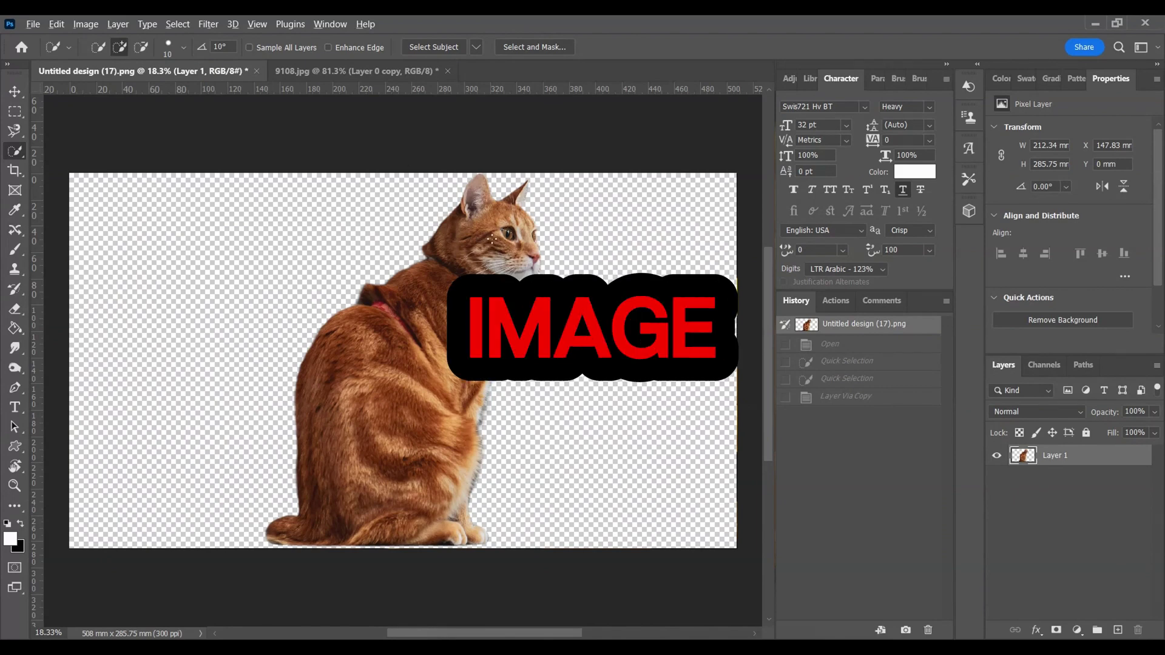
pyautogui.scroll(5, 492, 239)
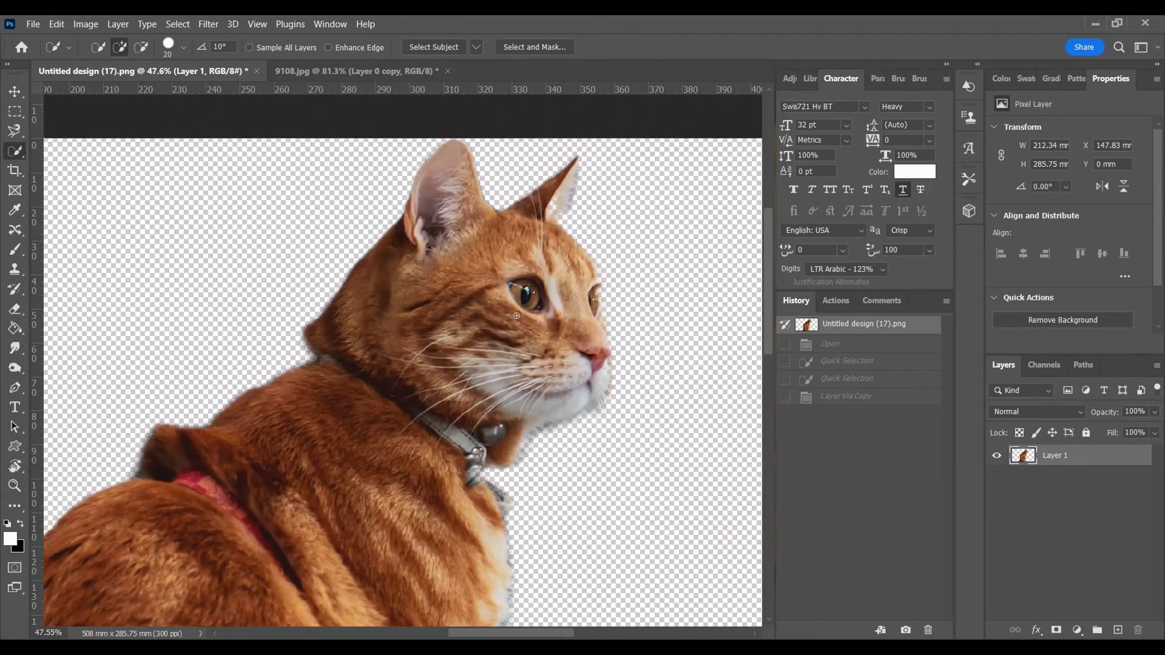
pyautogui.press(']')
pyautogui.press(']')
pyautogui.press(']')
pyautogui.press(']')
pyautogui.press(']')
pyautogui.press(']')
pyautogui.press(']')
pyautogui.press(']')
pyautogui.press(']')
pyautogui.press(']')
pyautogui.press(']')
pyautogui.press(']')
pyautogui.press(']')
pyautogui.press(']')
pyautogui.click(511, 304)
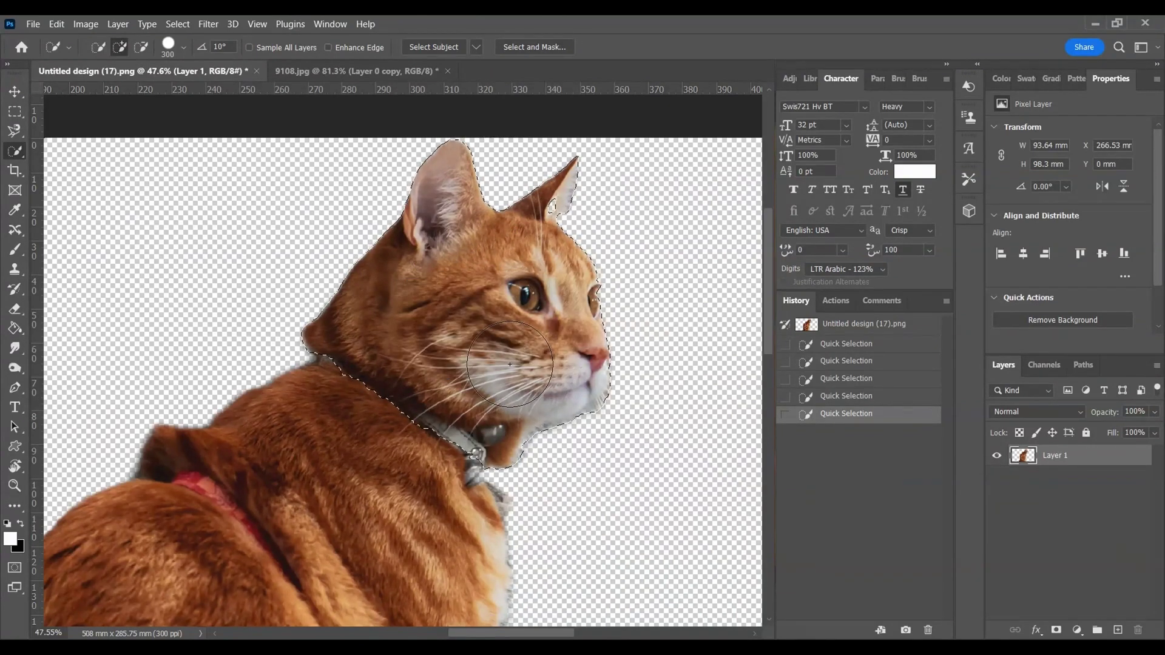
pyautogui.hotkey('ctrl', 'j')
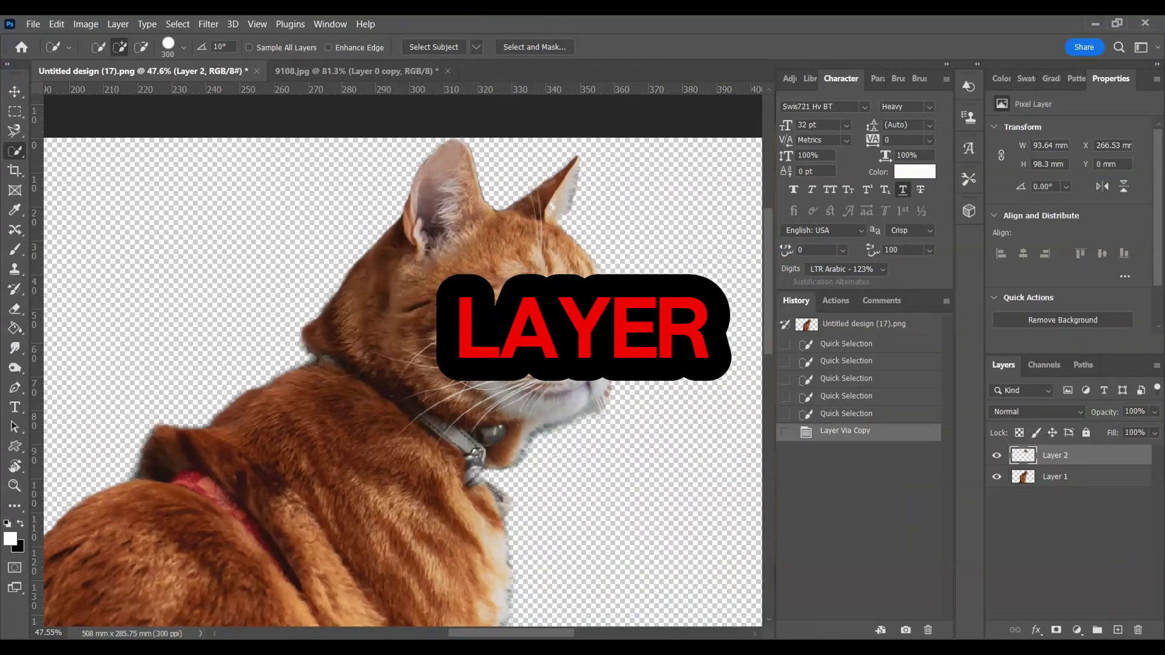
# Bring the cat head layer into 9108.jpg and scale it proportionally to 34.89%.
pyautogui.moveTo(1060, 463); pyautogui.dragTo(355, 270)
pyautogui.scroll(-3, 424, 306)
pyautogui.moveTo(201, 127); pyautogui.dragTo(299, 254)
pyautogui.scroll(2, 383, 338)
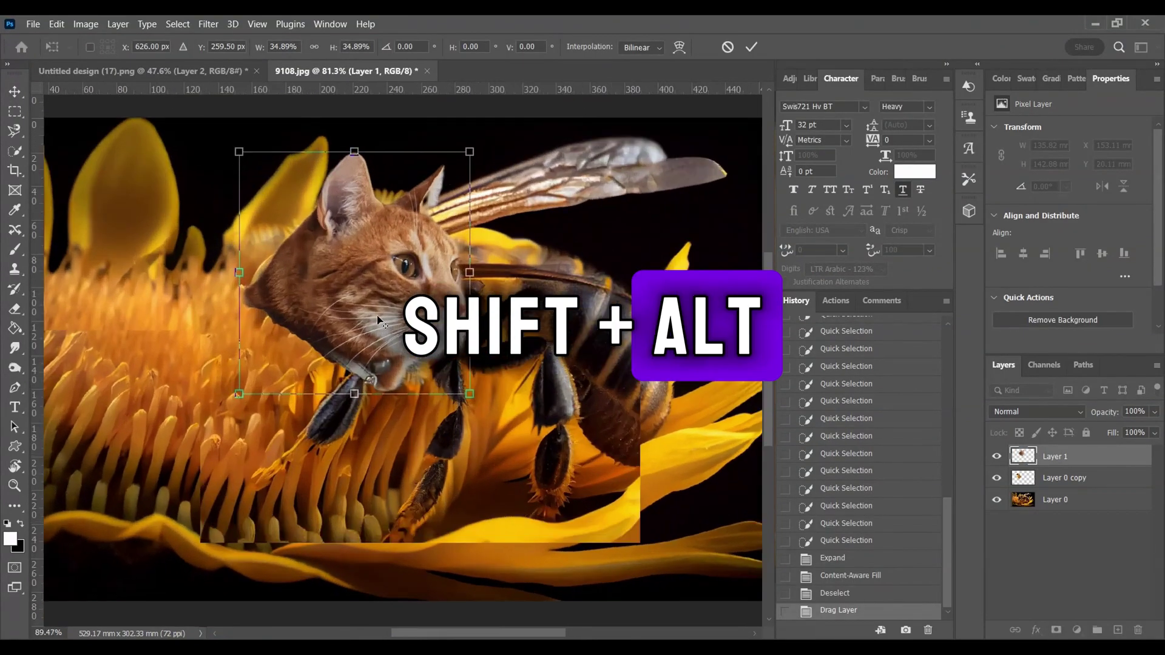
pyautogui.moveTo(382, 291); pyautogui.dragTo(335, 318)
pyautogui.scroll(1, 336, 318)
pyautogui.scroll(-3, 335, 316)
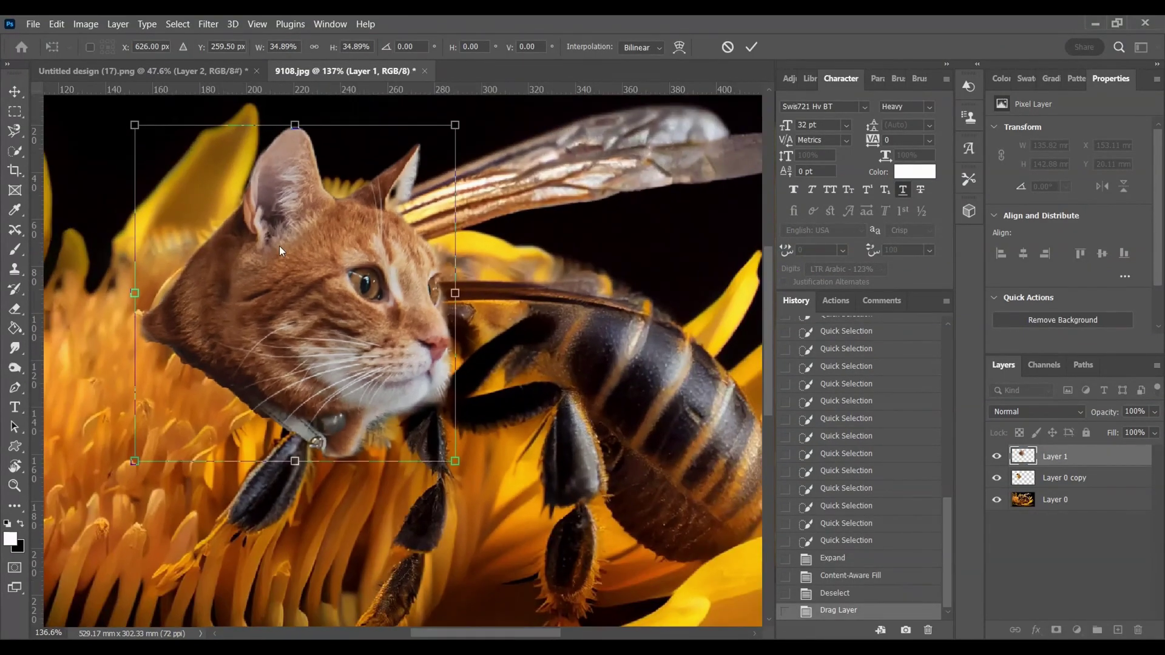
# Shrink the cat head slightly, flip it horizontally, and place it over the bee's neck.
pyautogui.moveTo(135, 125); pyautogui.dragTo(159, 150)
pyautogui.rightClick(322, 343)
pyautogui.click(364, 589)
pyautogui.moveTo(316, 347); pyautogui.dragTo(238, 285)
pyautogui.scroll(-3, 268, 312)
# Warp the cat head so that its lower neck edge stretches towards the bee's body.
pyautogui.rightClick(265, 307)
pyautogui.click(292, 391)
pyautogui.scroll(7, 210, 339)
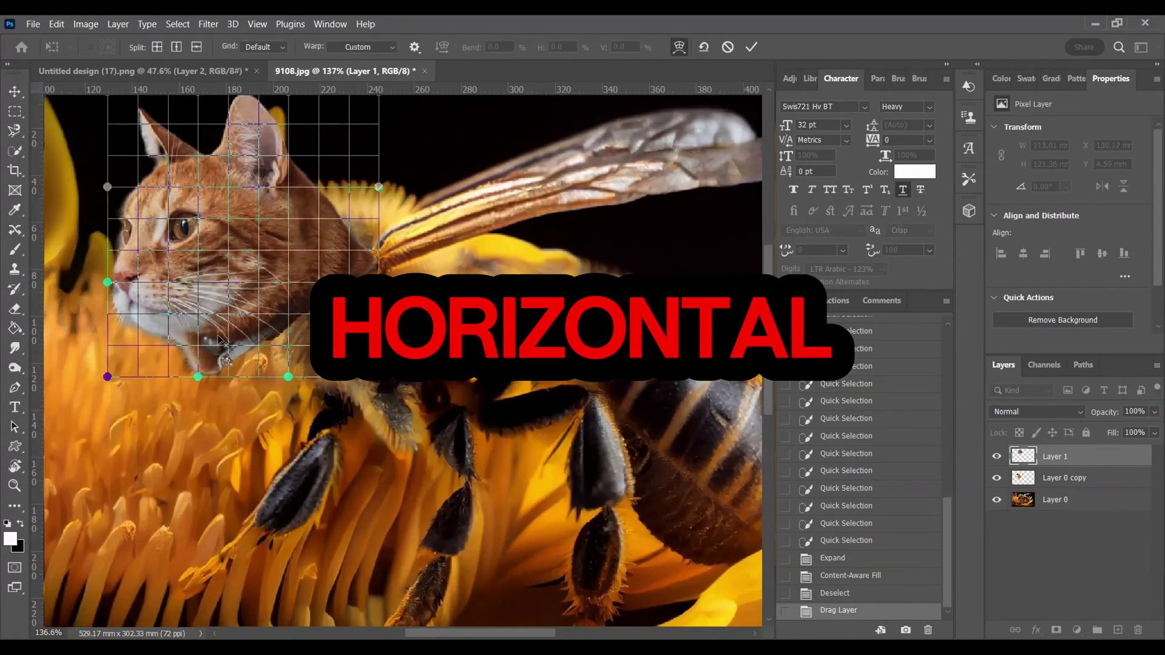
pyautogui.moveTo(233, 394); pyautogui.dragTo(364, 394)
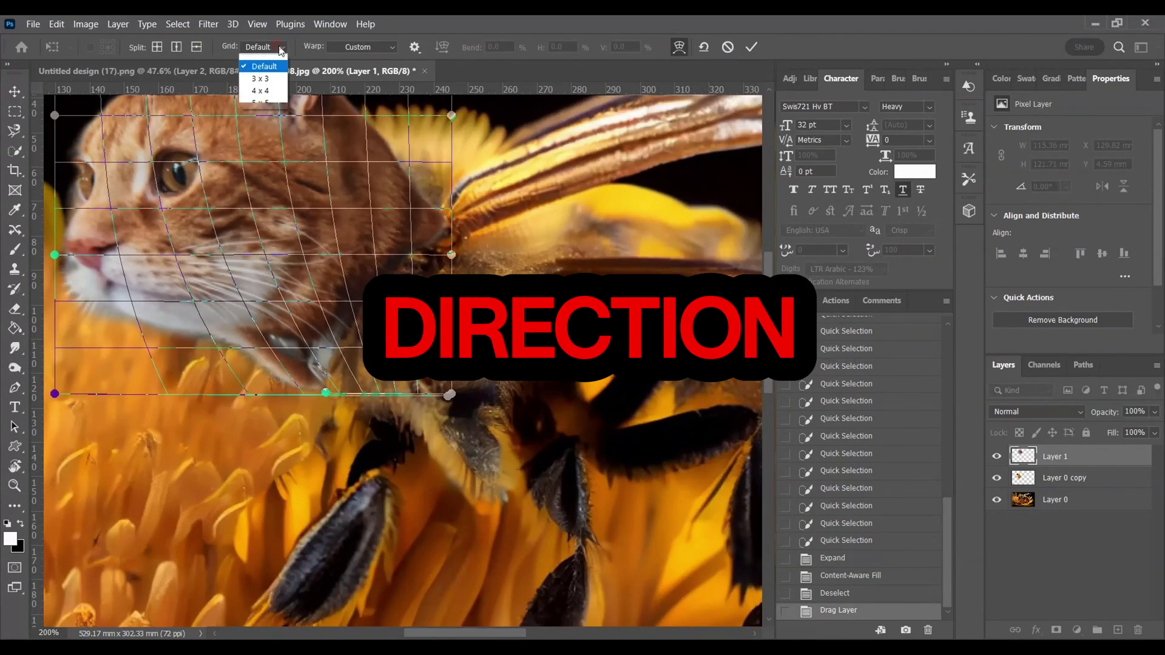
# Set the warp grid to 3 x 3, shape the cat's neck to meet the bee's thorax, and apply the transform.
pyautogui.click(281, 47)
pyautogui.click(261, 77)
pyautogui.click(562, 263)
pyautogui.click(564, 265)
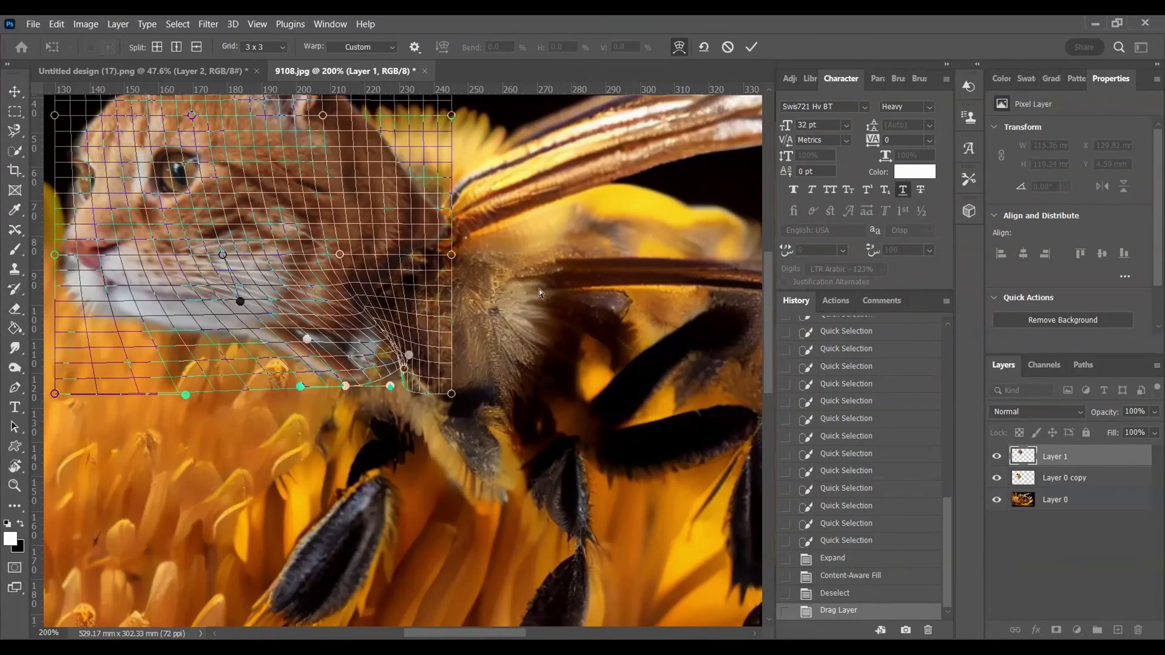
pyautogui.scroll(-3, 631, 200)
pyautogui.click(752, 47)
pyautogui.scroll(-2, 388, 352)
# Apply Match Color to the cat head layer to blend it with the bee photo, partly fading the effect and lowering the color intensity.
pyautogui.click(86, 23)
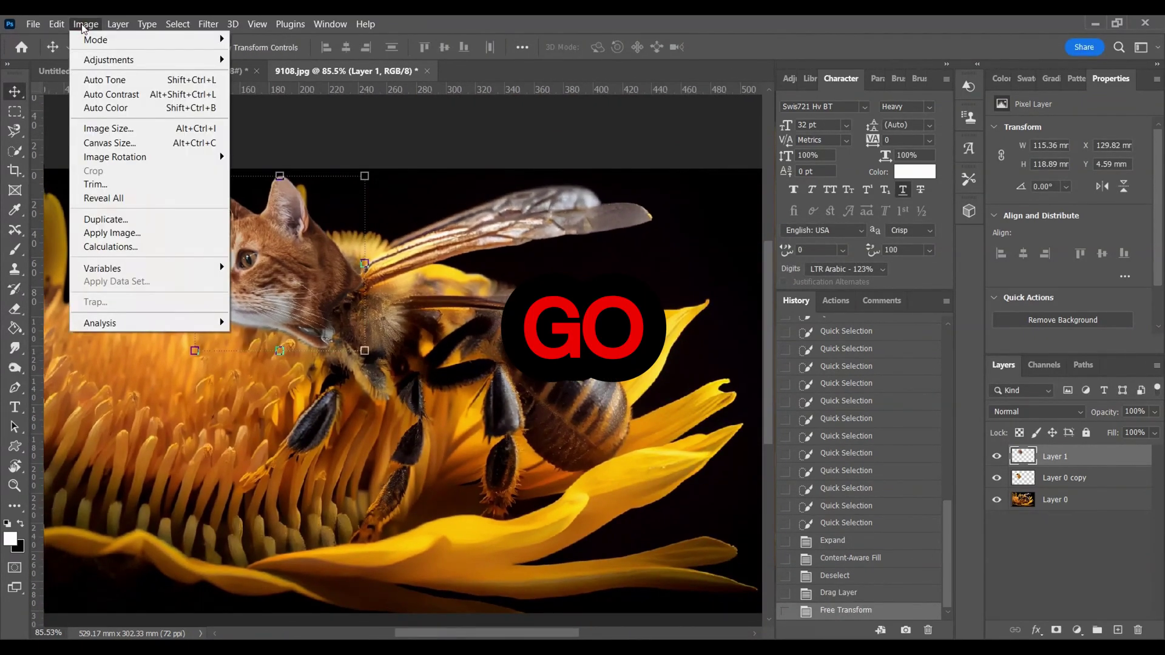
pyautogui.moveTo(206, 61)
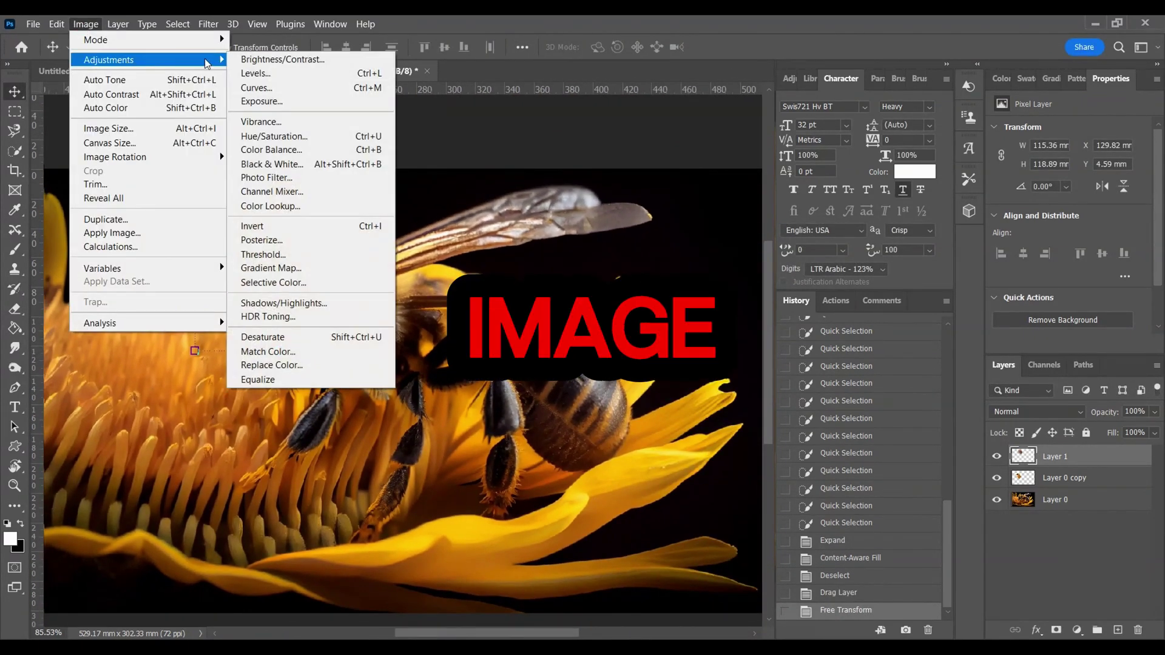
pyautogui.click(253, 352)
pyautogui.click(678, 426)
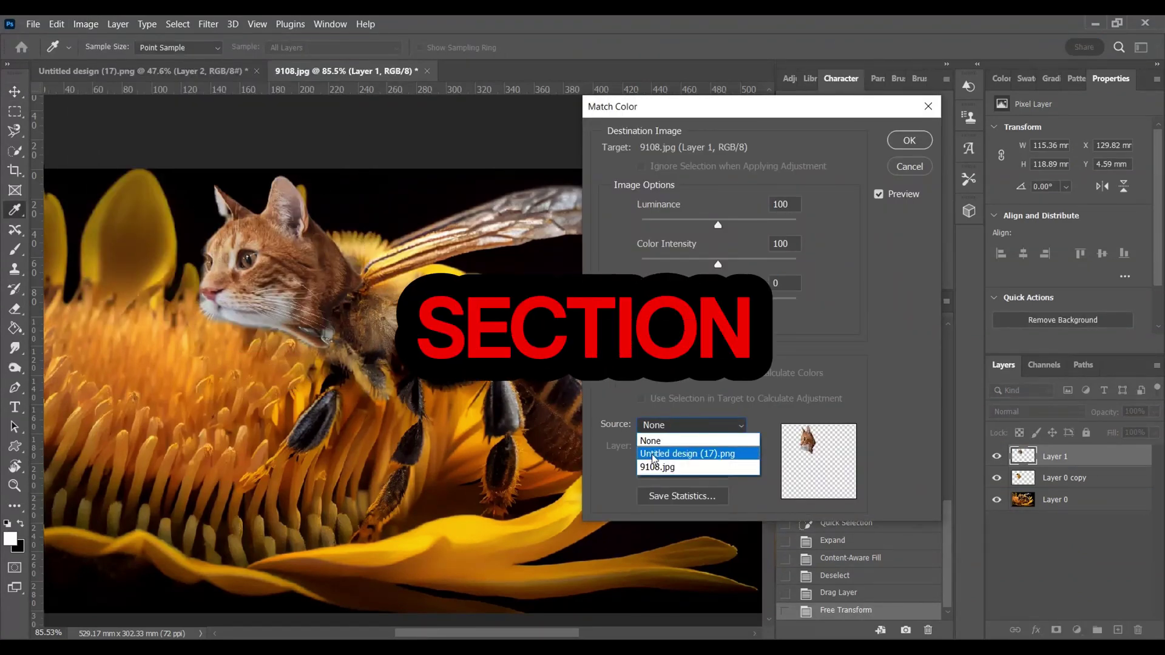
pyautogui.click(690, 447)
pyautogui.click(663, 515)
pyautogui.moveTo(642, 302); pyautogui.dragTo(712, 301)
pyautogui.moveTo(718, 264); pyautogui.dragTo(695, 267)
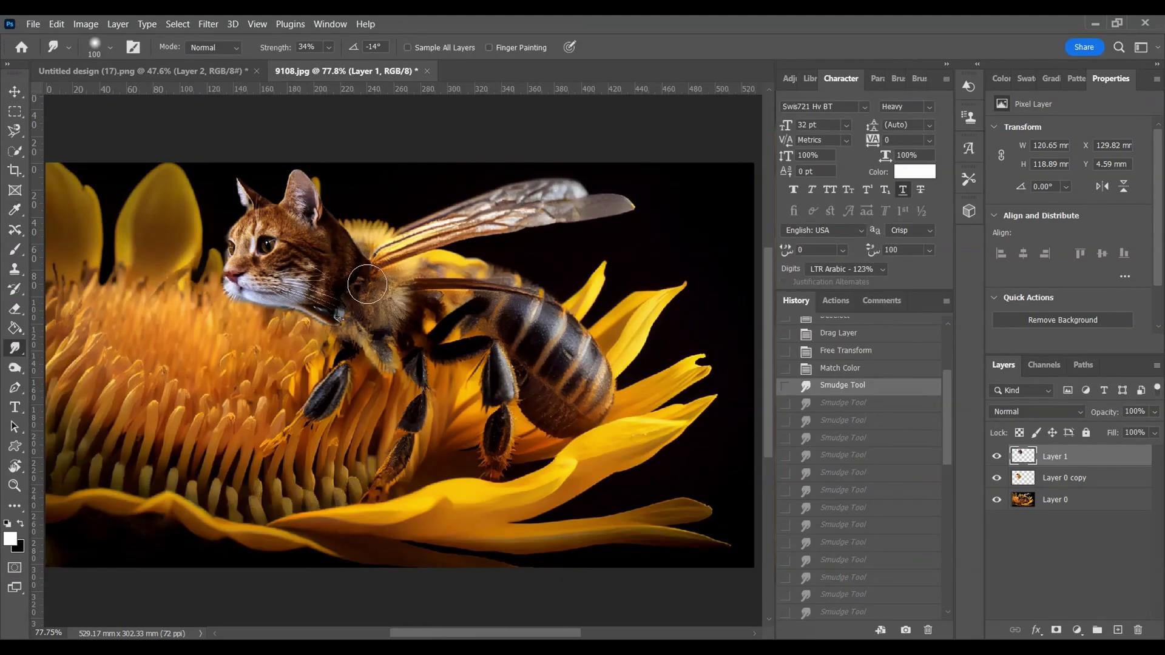
# Smudge the cat's neck fur into the bee's thorax with a 100 px brush at 34% strength.
pyautogui.moveTo(364, 270); pyautogui.dragTo(427, 297)
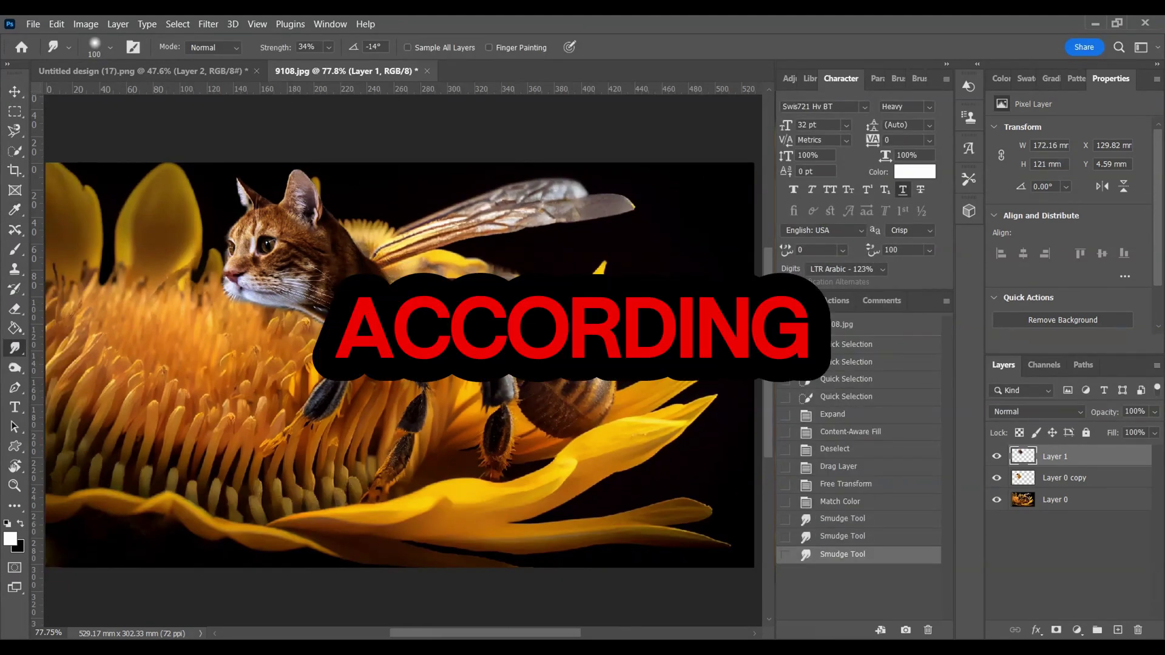
pyautogui.moveTo(355, 304)
pyautogui.mouseDown()
pyautogui.moveTo(373, 333)
pyautogui.moveTo(355, 334)
pyautogui.mouseUp()
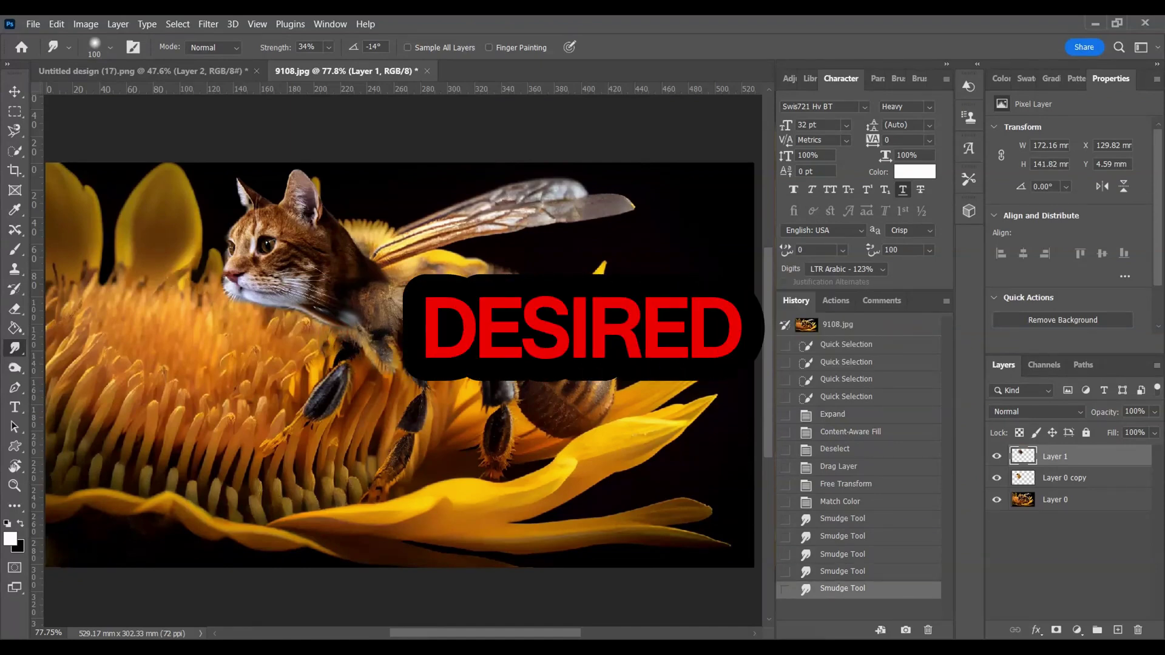
pyautogui.scroll(-2, 428, 356)
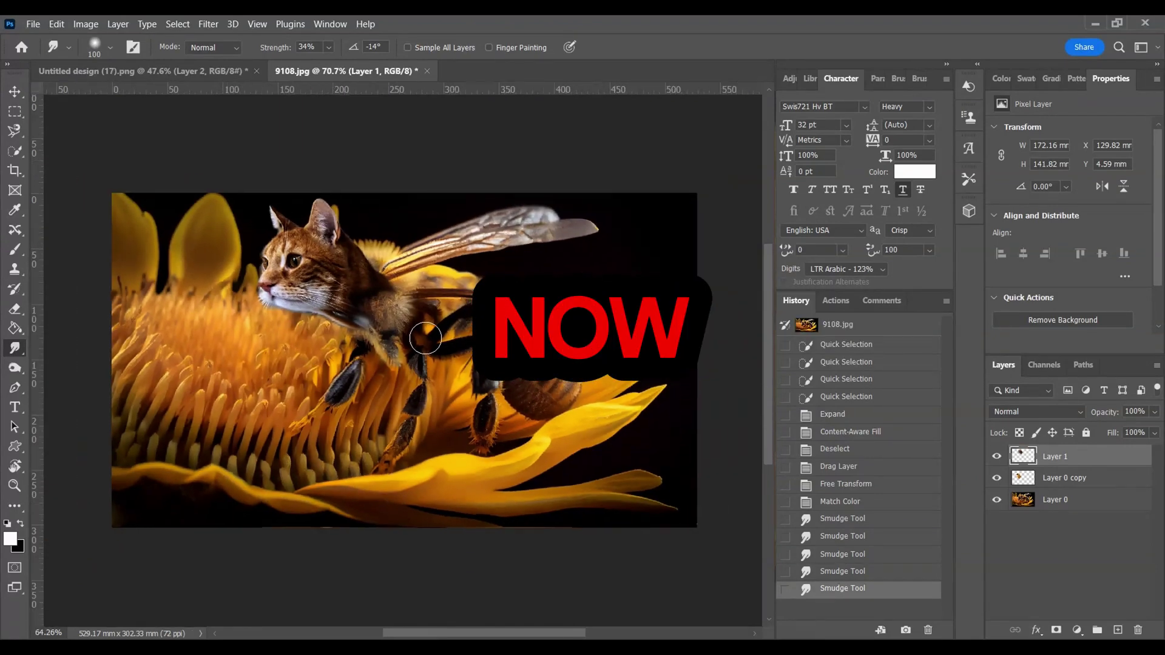
# Open the Save for Web (Legacy) export for the finished cat-headed bee composite.
pyautogui.click(30, 24)
pyautogui.moveTo(70, 247)
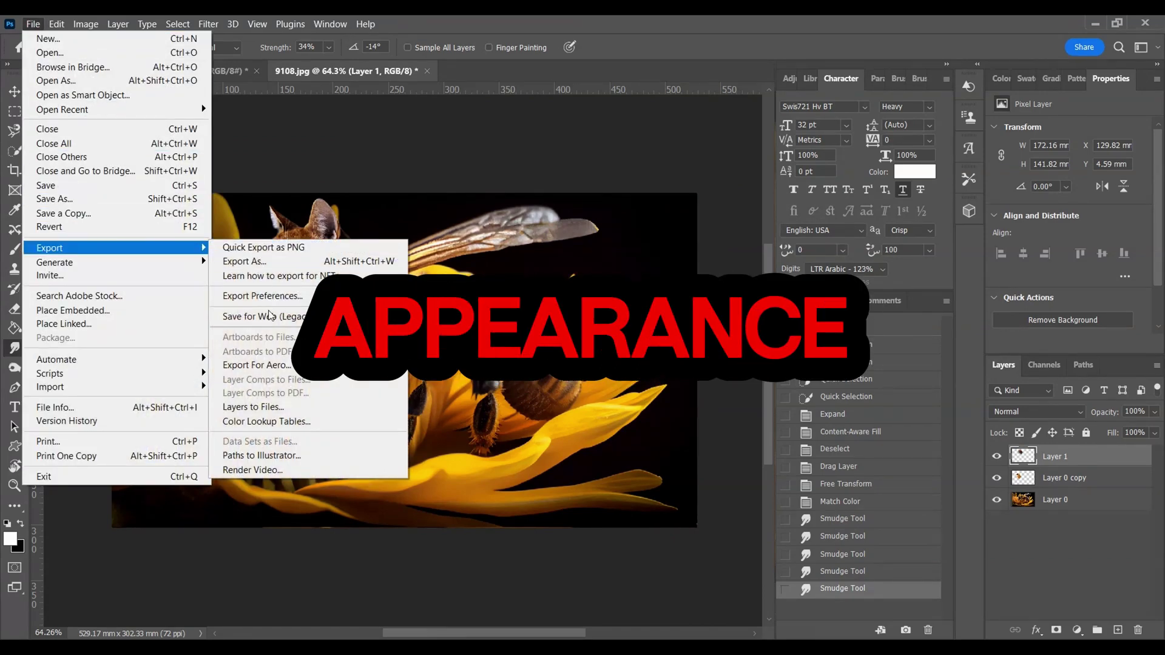
pyautogui.click(286, 317)
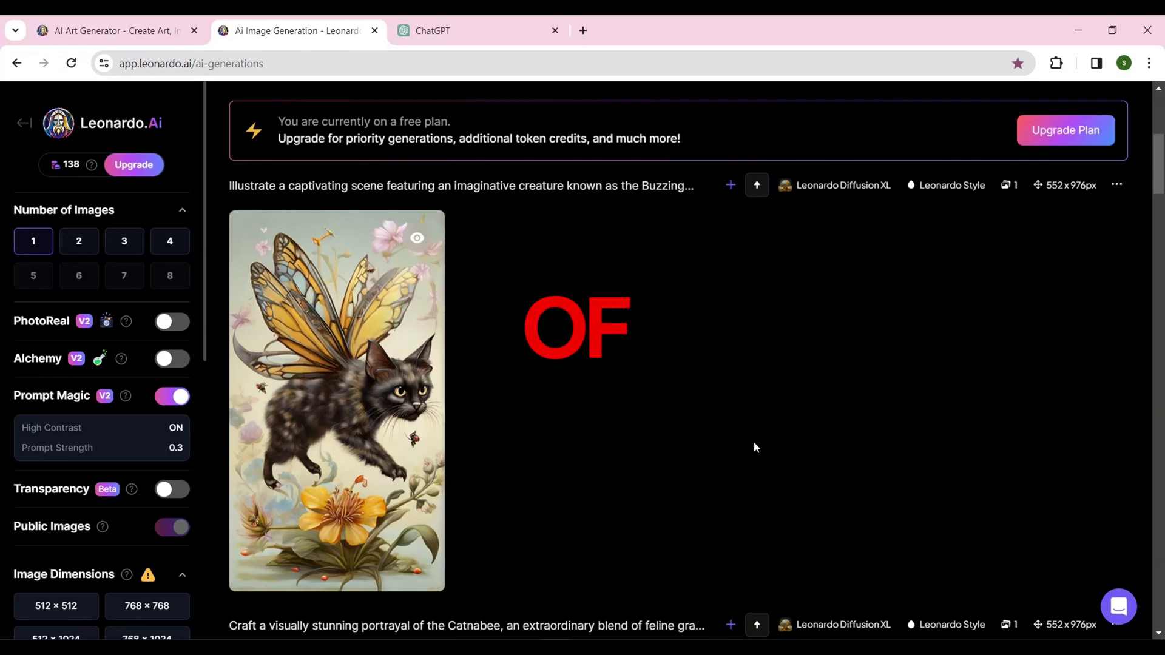
# Switch to Leonardo.Ai and generate an Image2Motion video from the winged black cat image with motion strength 10.
pyautogui.moveTo(345, 552)
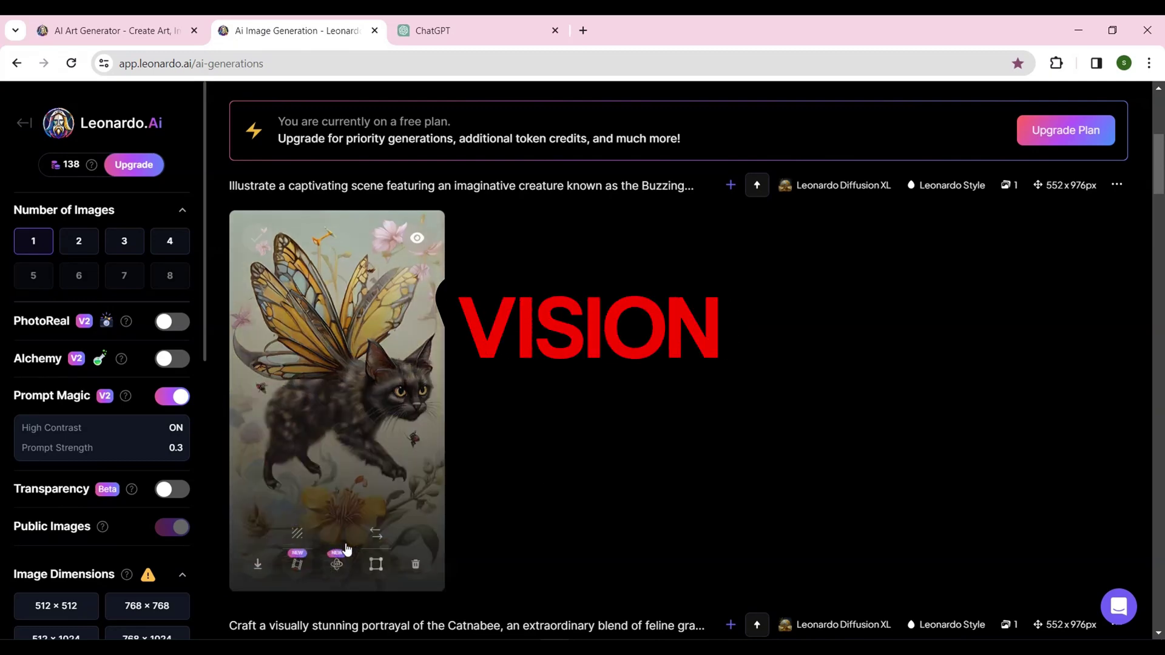
pyautogui.click(297, 566)
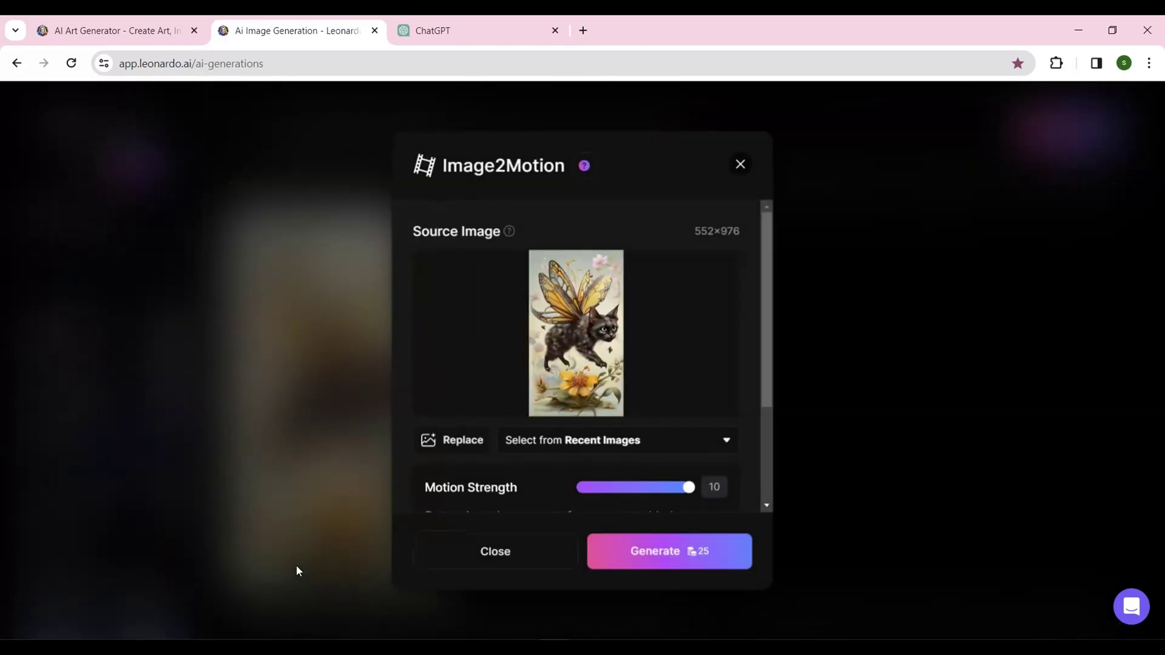
pyautogui.click(653, 556)
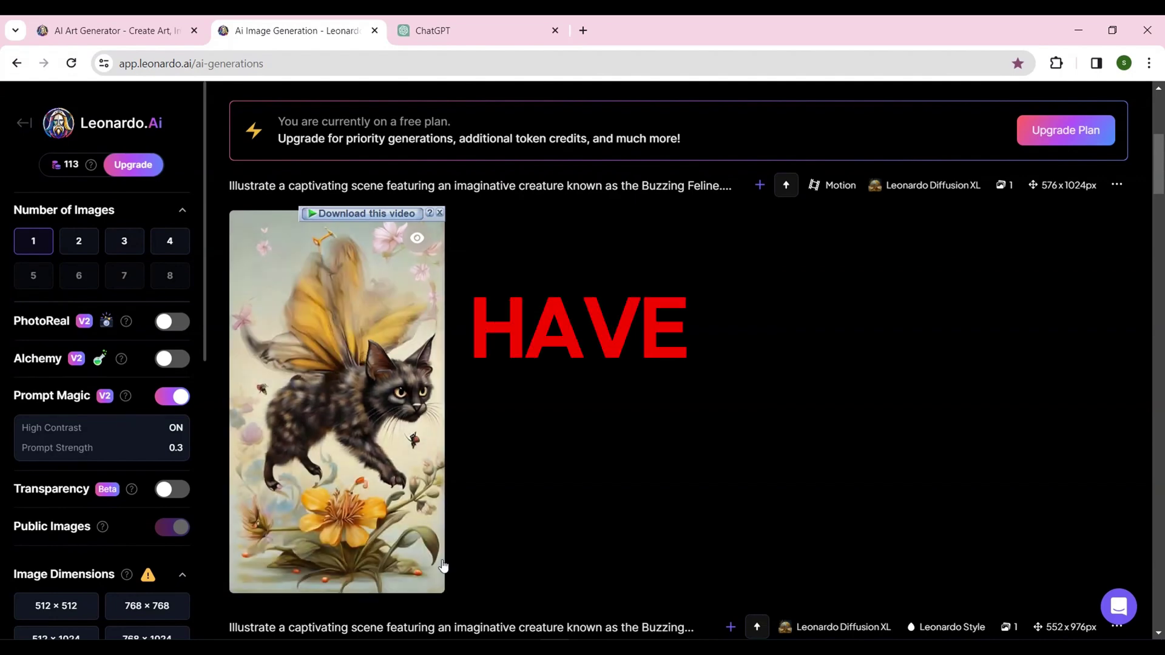